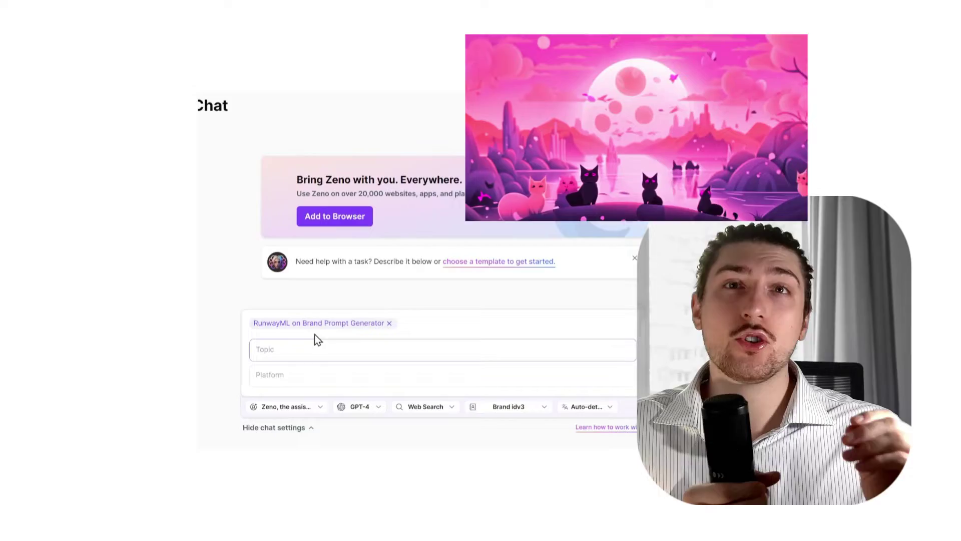
- Enter 'Money' as the Topic of the RunwayML on Brand Prompt Generator template
type("Money")
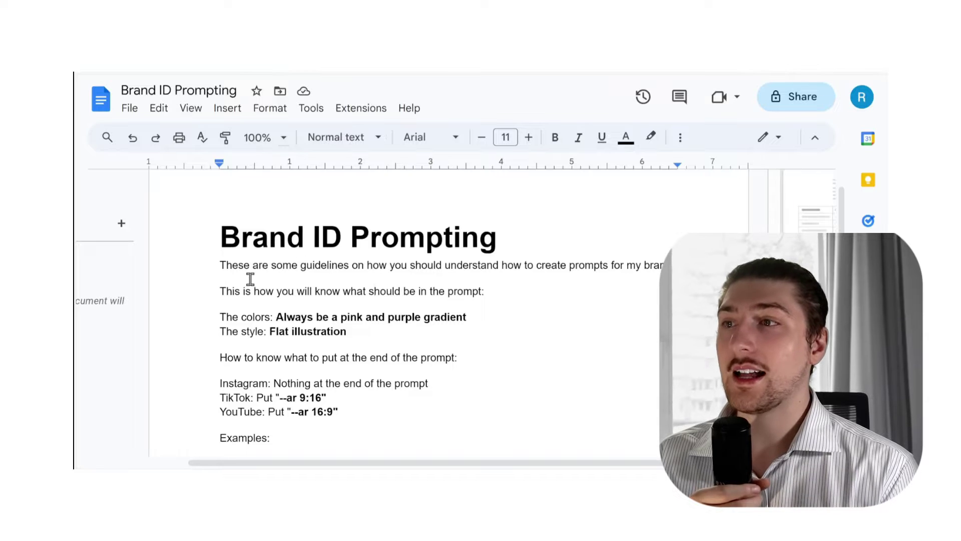
- Insert blank lines after the 'The style: Flat illustration' line in Brand ID Prompting
left_click_drag(218, 290, 504, 291)
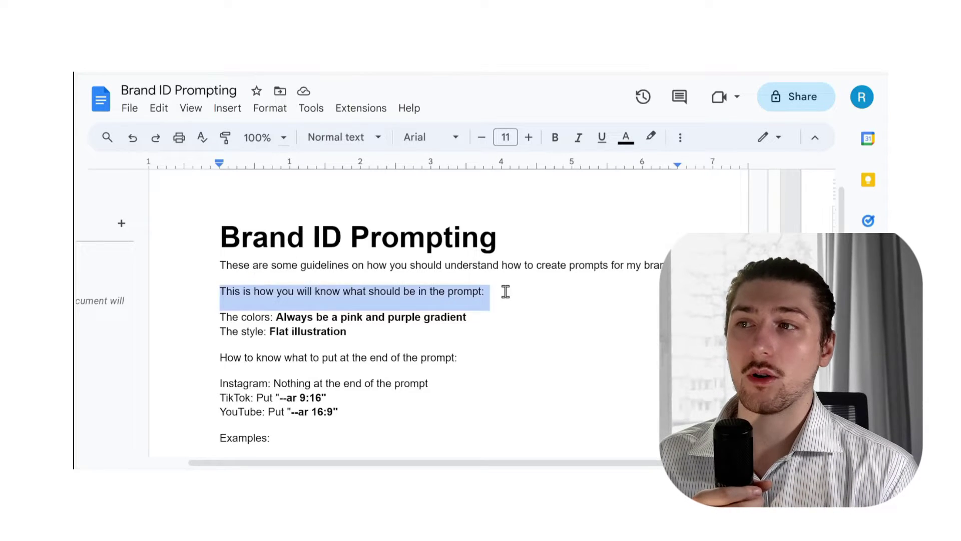
left_click(360, 331)
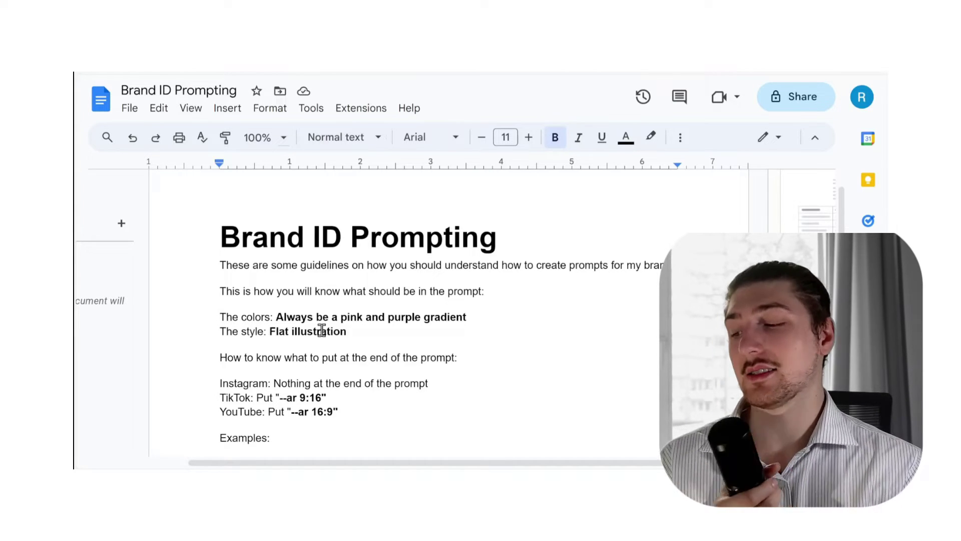
key("Return")
key("Return")
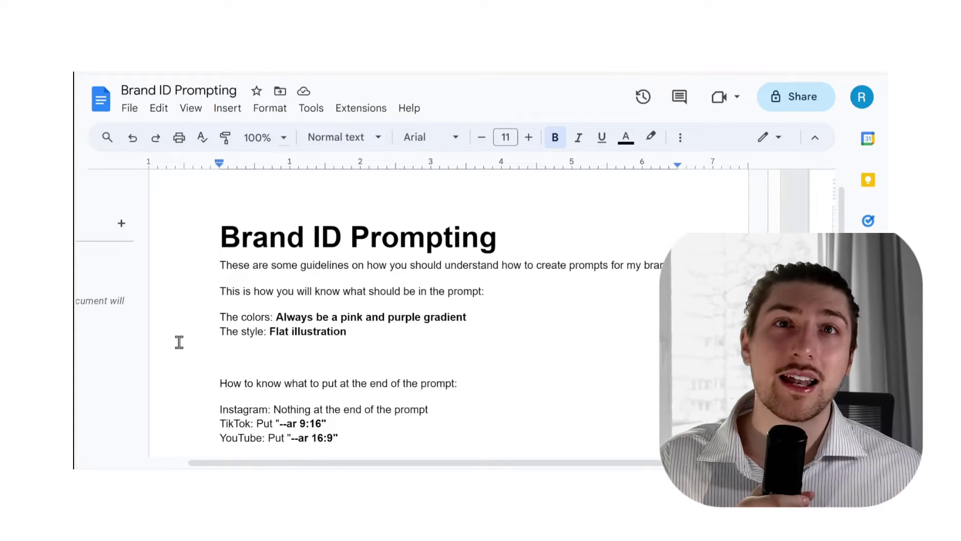
- Delete one extra blank line below the Flat illustration style line
key("BackSpace")
scroll(260, 301, "down", 3)
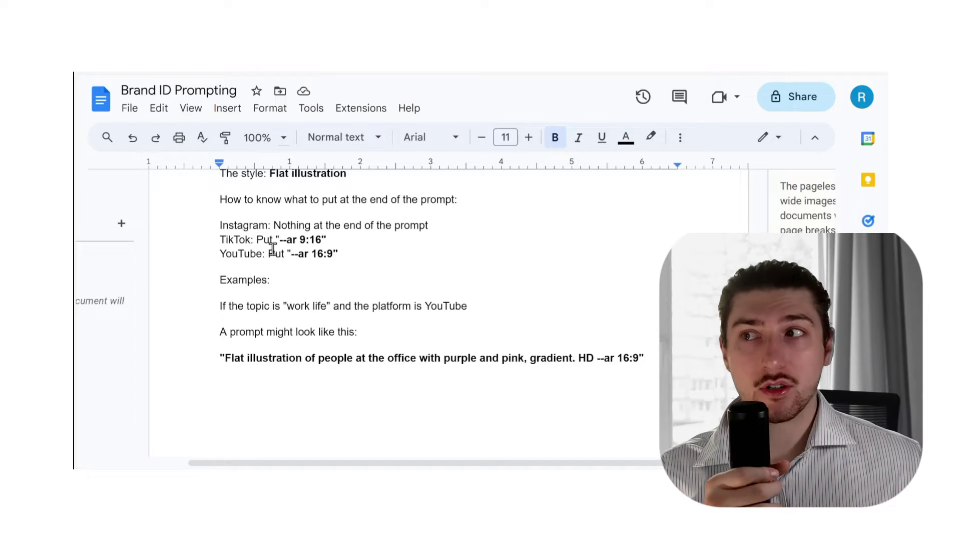
key("Down")
key("Down")
key("Down")
key("Down")
key("Down")
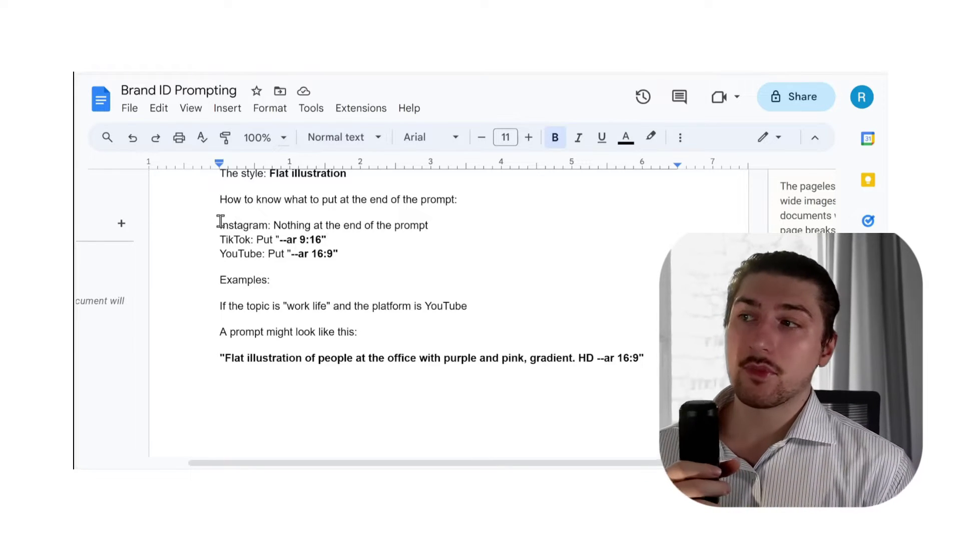
- Select the Instagram rule text, then clear the selection
left_click_drag(275, 223, 446, 230)
left_click(275, 224)
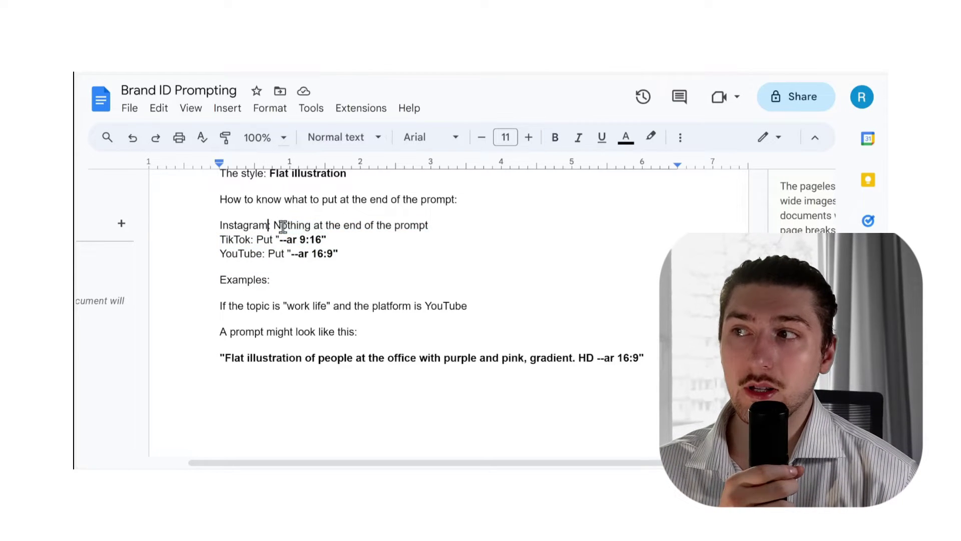
left_click_drag(275, 223, 467, 225)
left_click(240, 239)
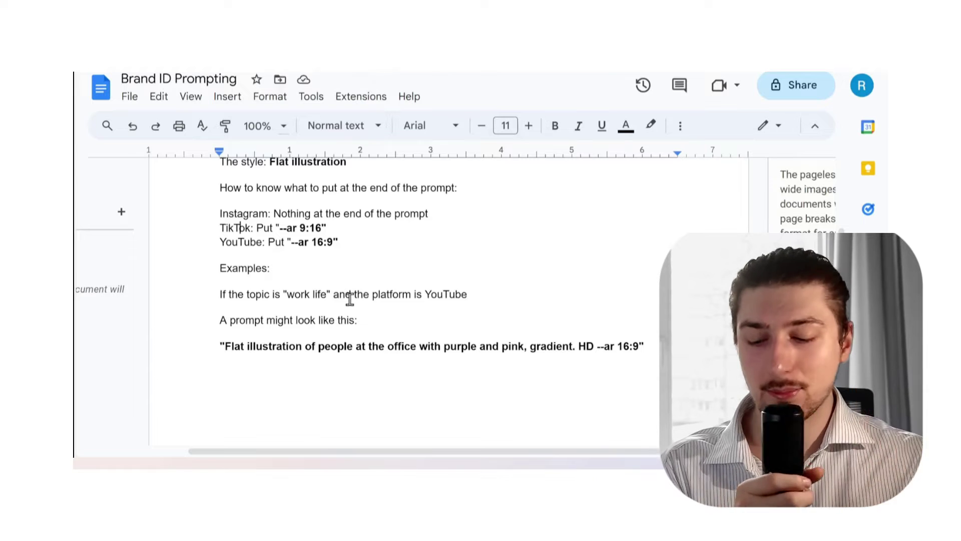
- Download the Brand ID Prompting document as a PDF (.pdf)
left_click(130, 96)
mouse_move(206, 249)
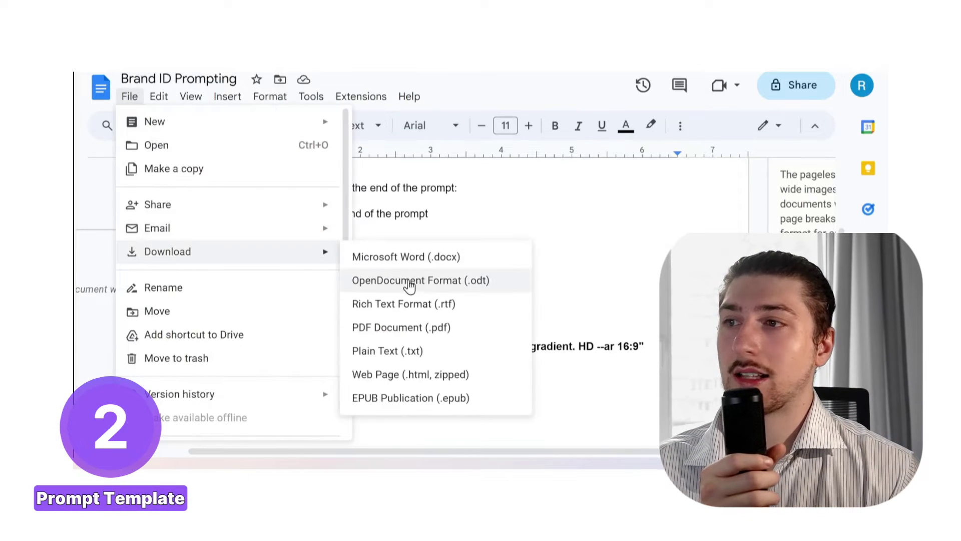
left_click(443, 330)
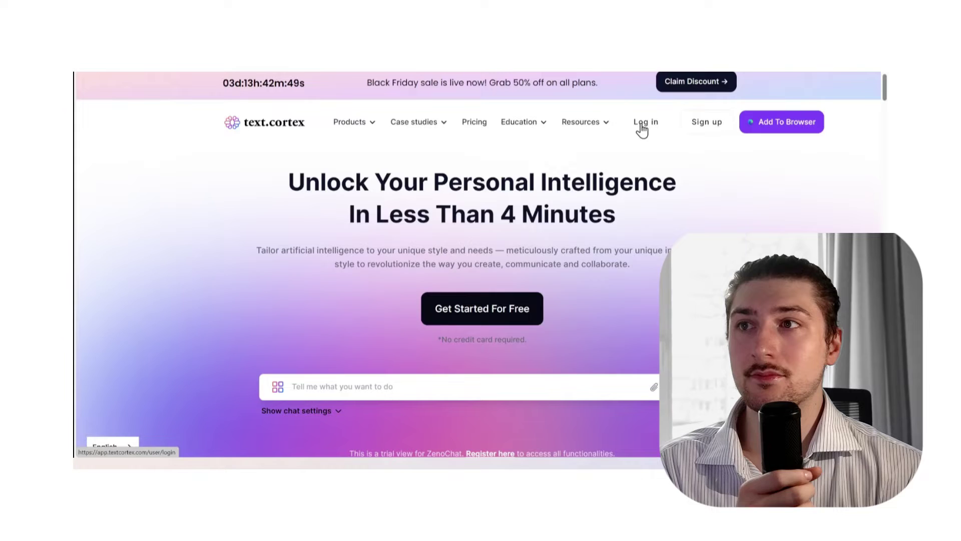
- Sign in to TextCortex and create a new knowledge base named Brand idv3
left_click(642, 124)
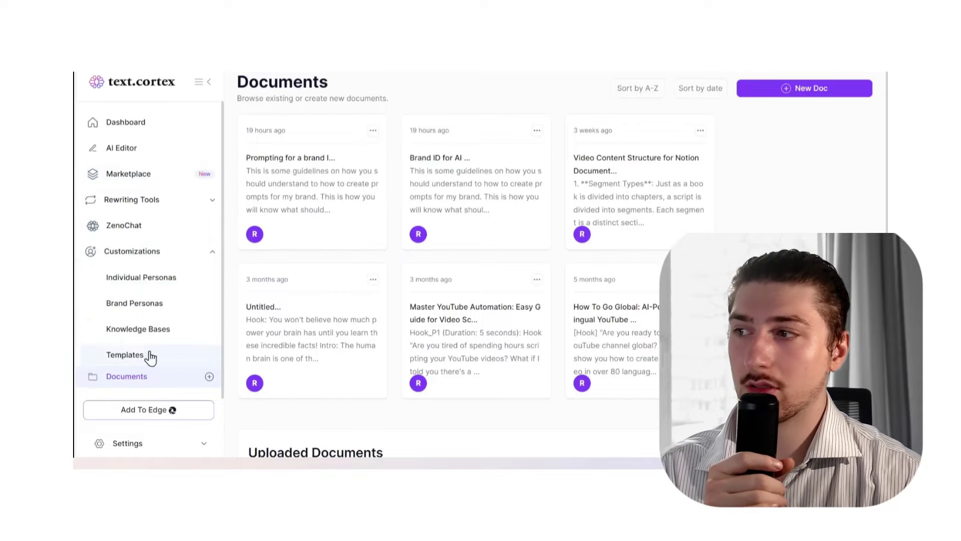
left_click(138, 329)
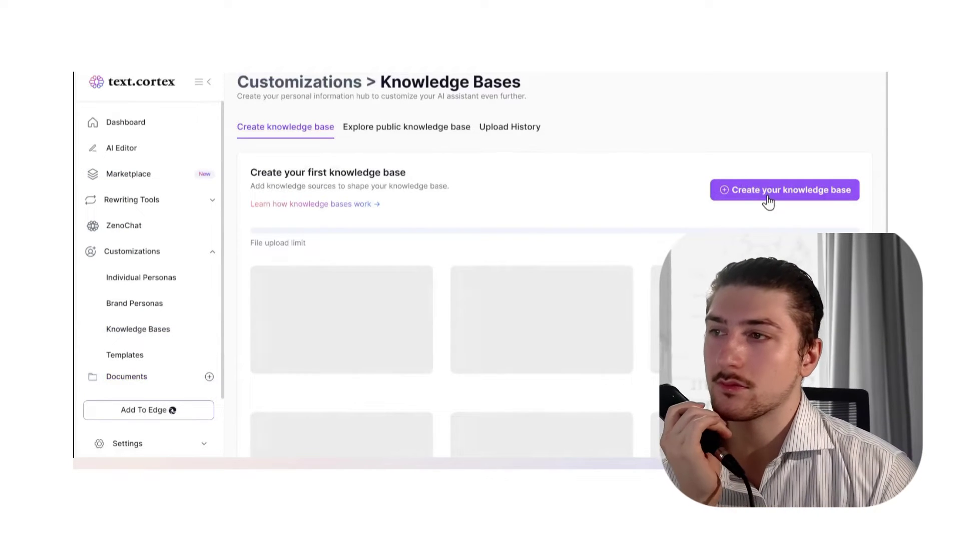
left_click(769, 199)
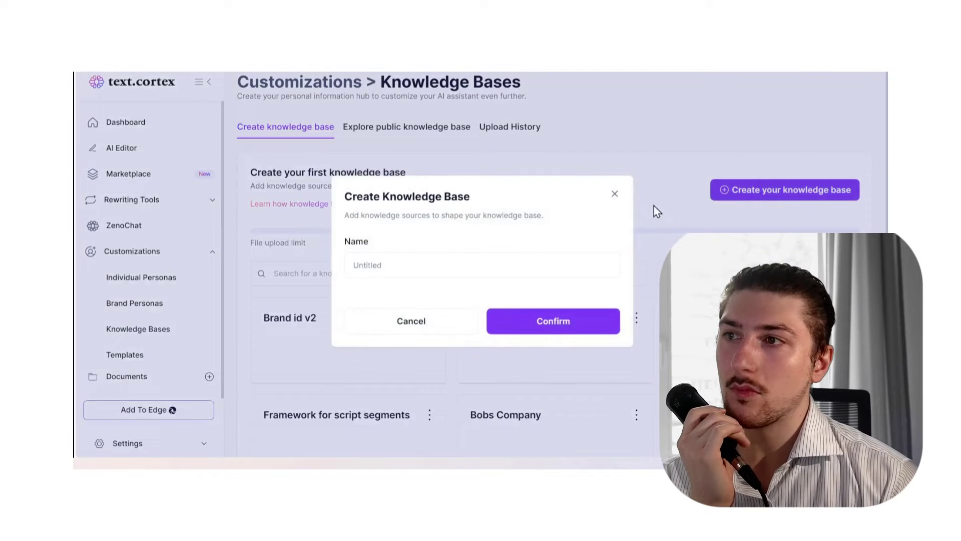
left_click(457, 273)
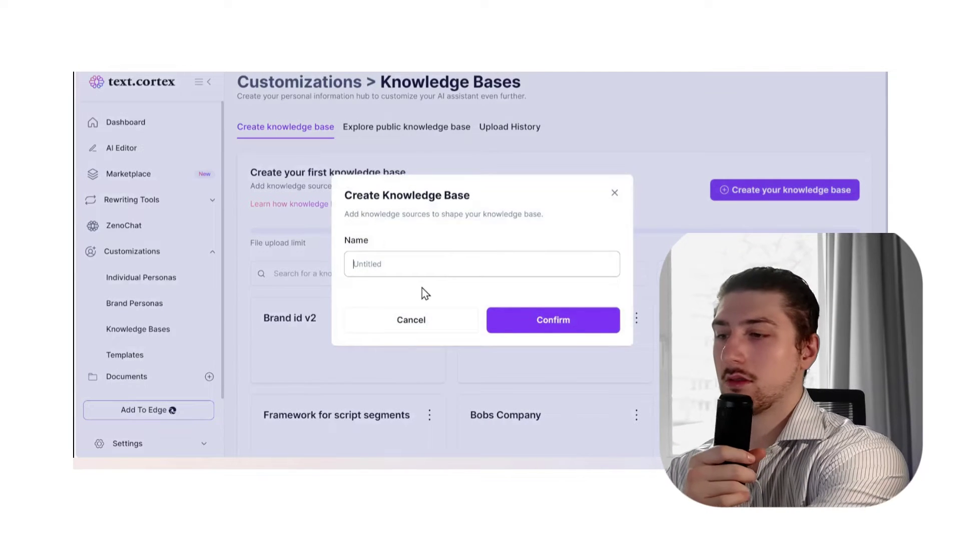
type("Brand")
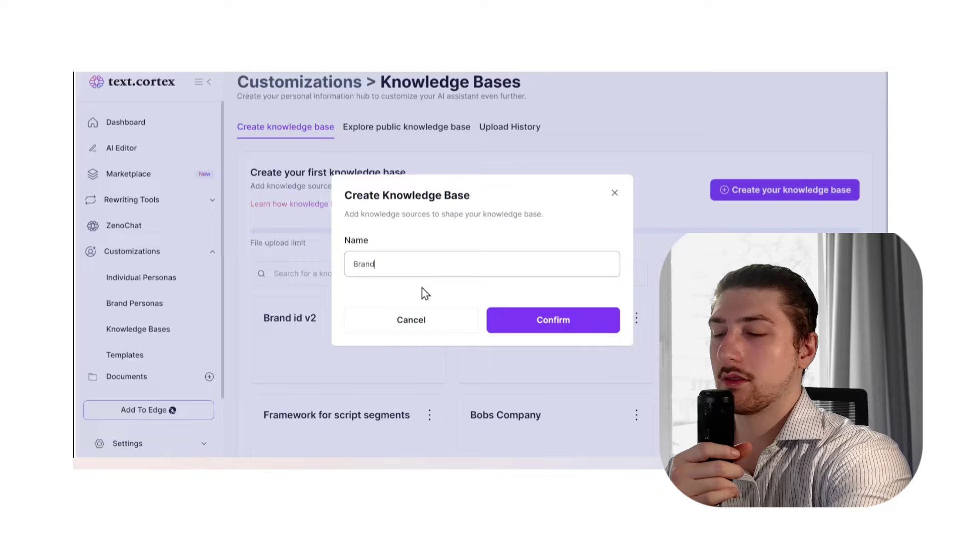
type(" idv2")
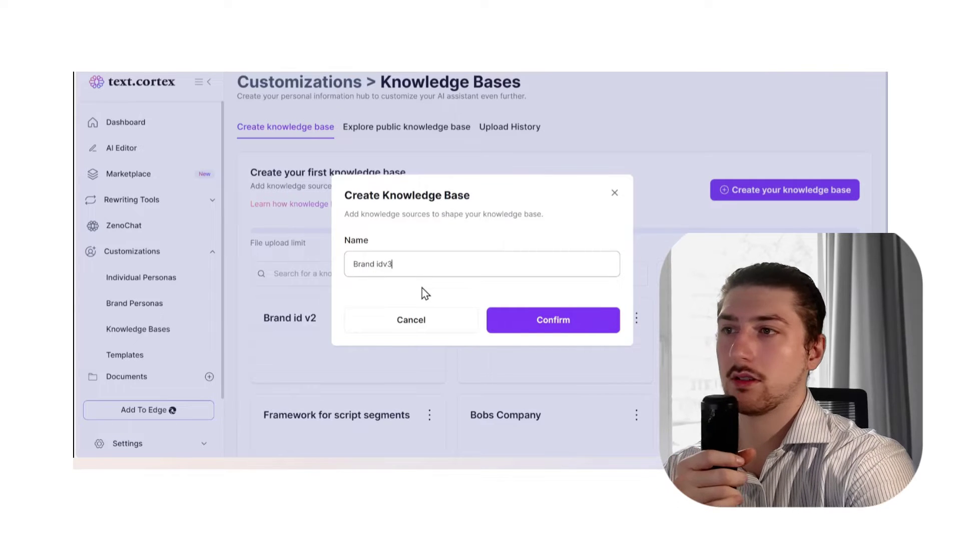
left_click(542, 328)
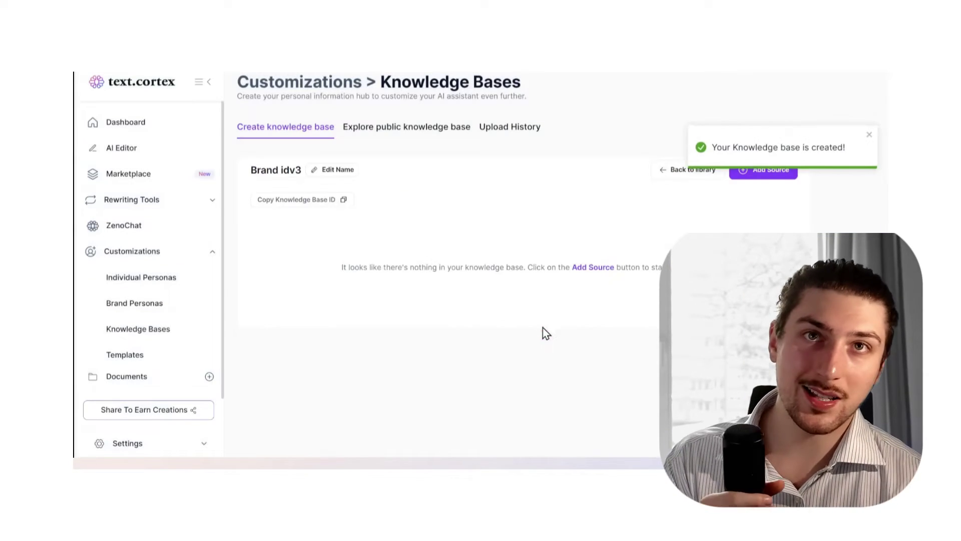
- Upload the Brand ID Prompting PDF as a source to the knowledge base
left_click(756, 171)
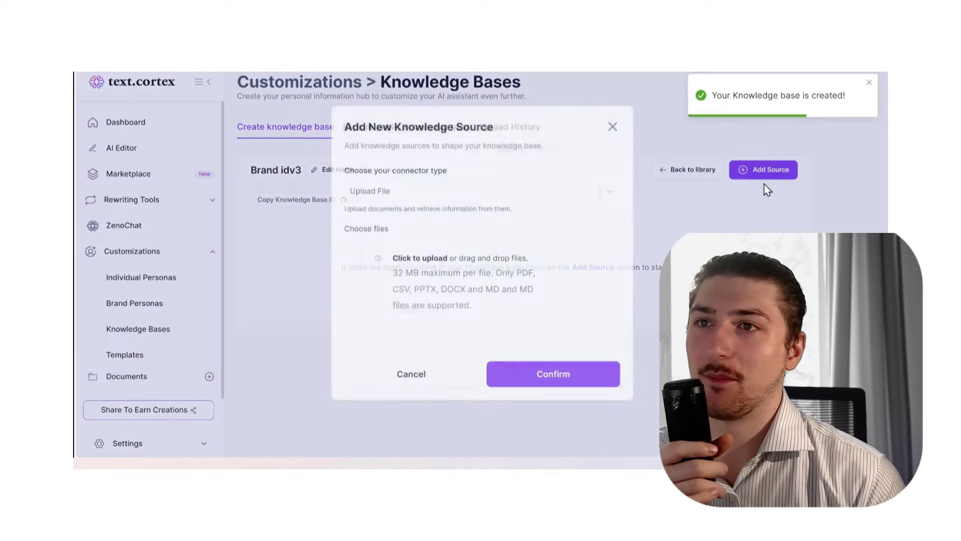
left_click(412, 294)
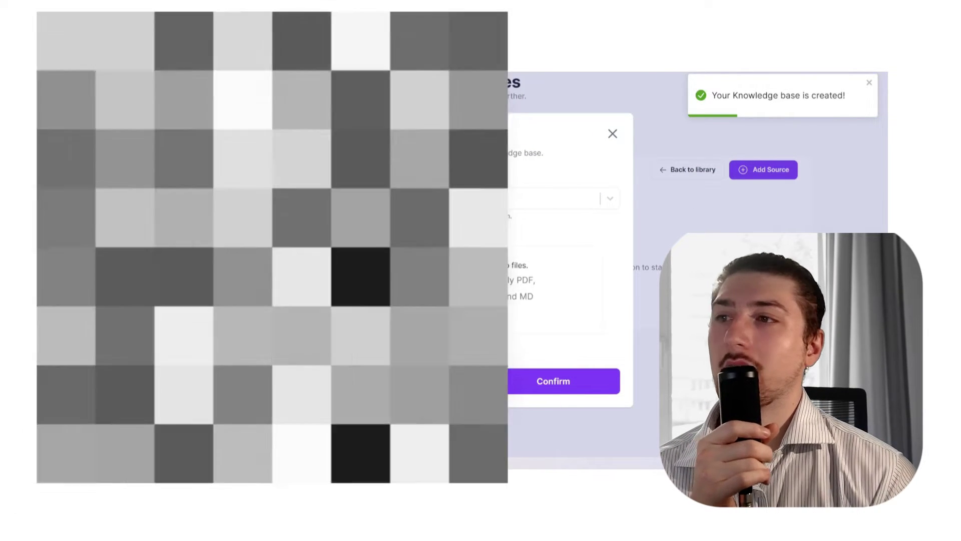
key("Return")
left_click(557, 418)
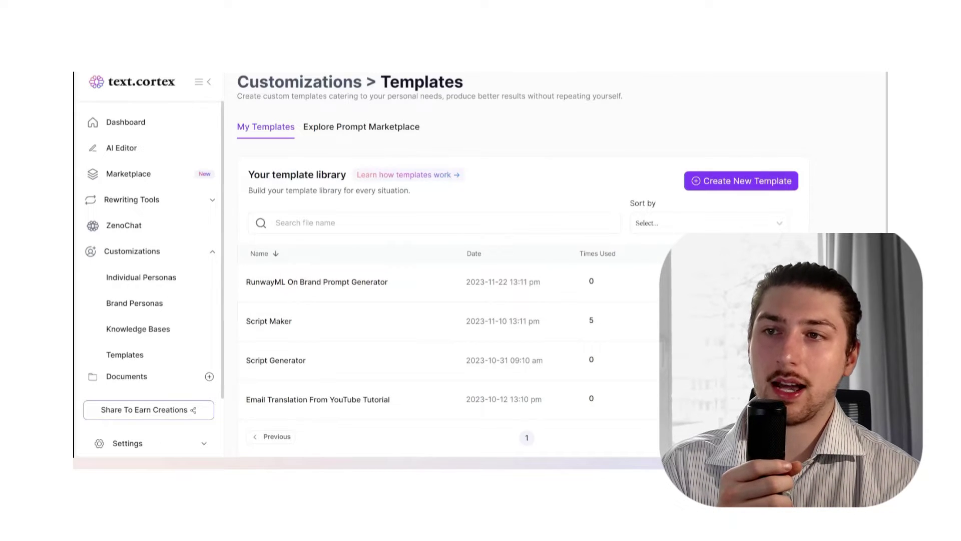
- Open the RunwayML On Brand Prompt Generator template for editing and check its description
left_click(316, 282)
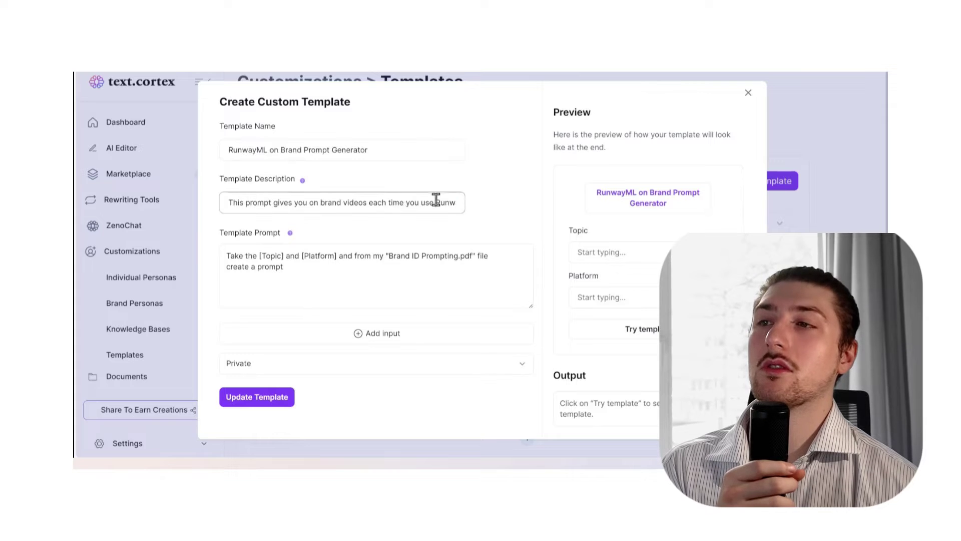
left_click_drag(436, 202, 521, 201)
left_click(476, 202)
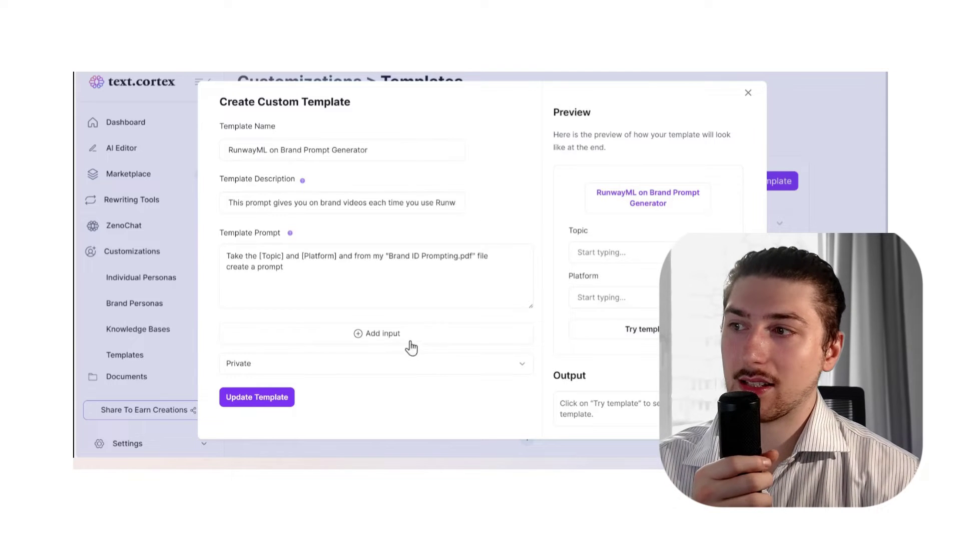
- Set the template's visibility to Public, save it, and go to the Prompt Marketplace
left_click(409, 365)
left_click(383, 403)
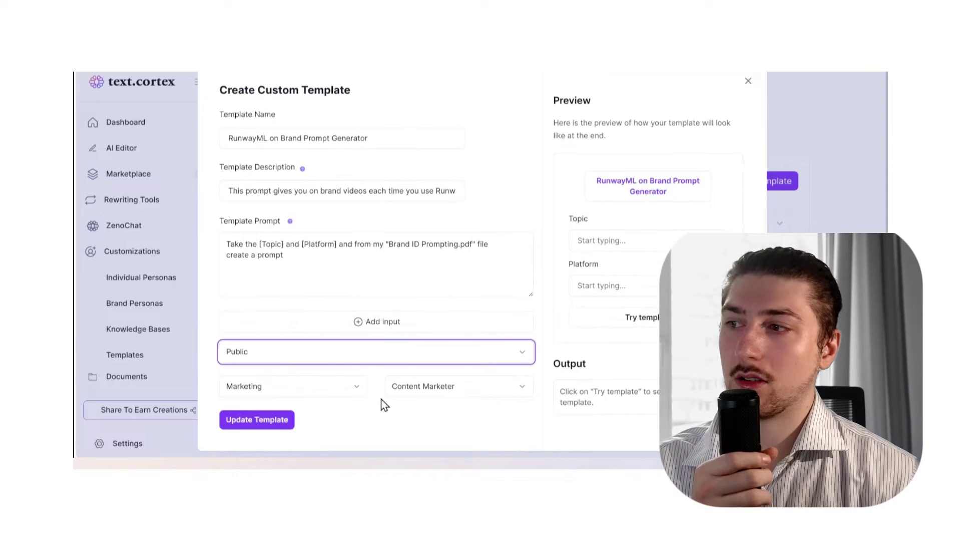
left_click(268, 423)
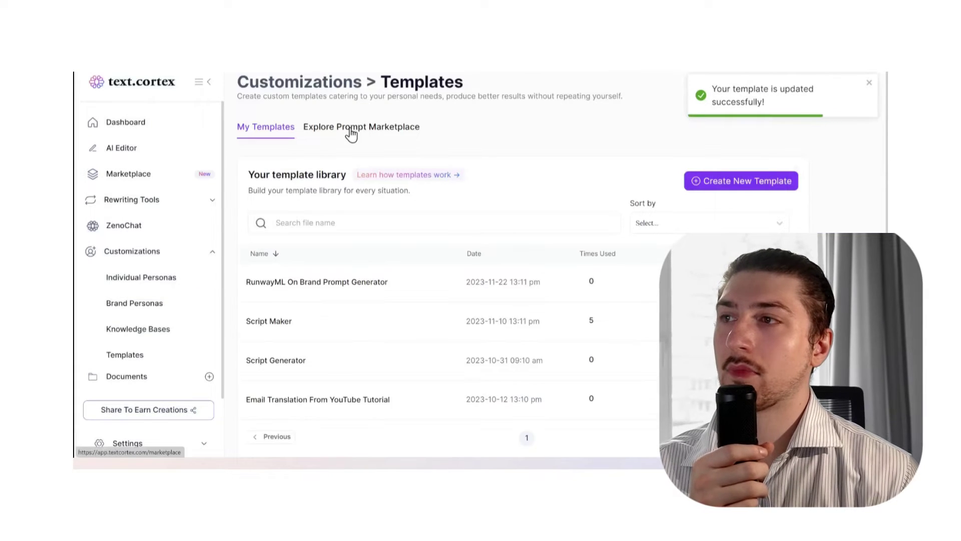
left_click(352, 130)
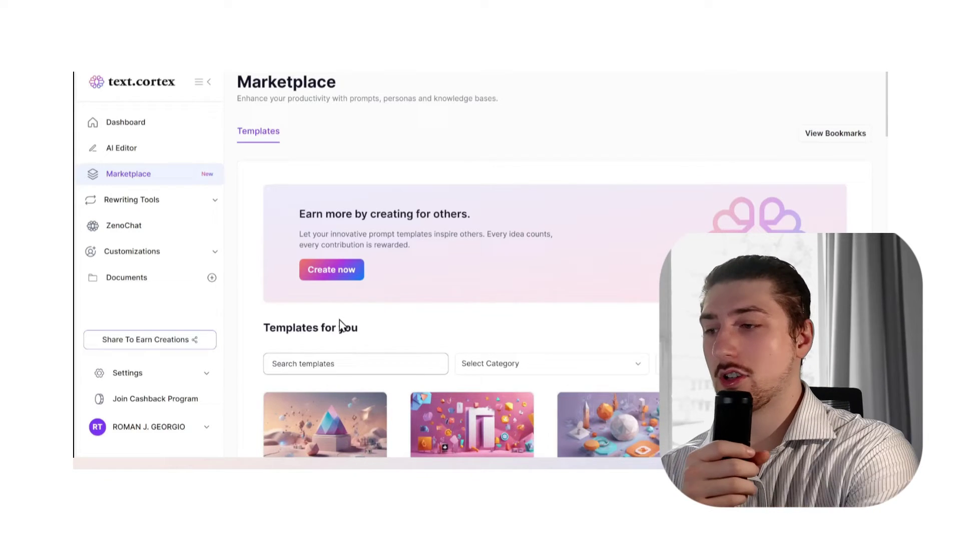
- Find the RunwayML on Brand Prompt Generator by searching 'runway', bookmark it, and use it in ZenoChat
type("runway")
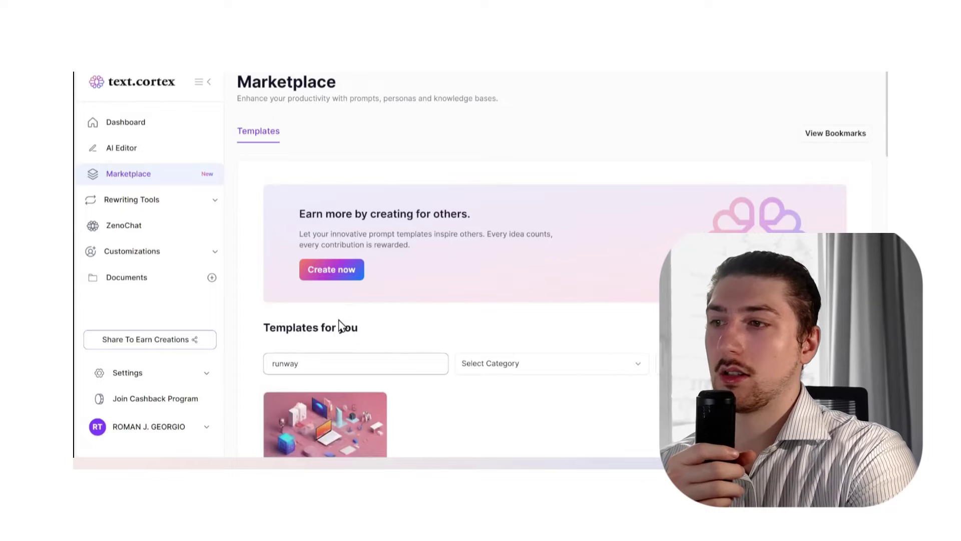
scroll(339, 326, "down", 3)
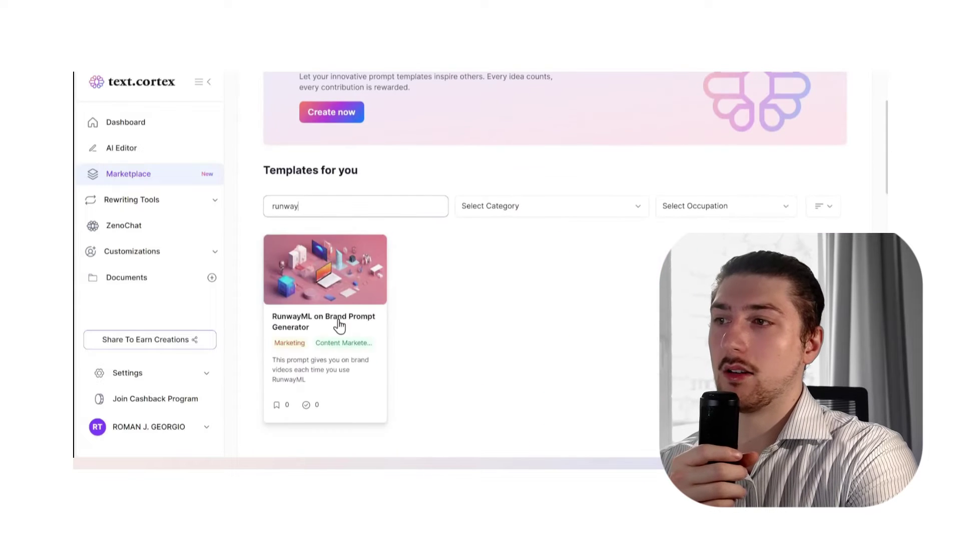
left_click(326, 272)
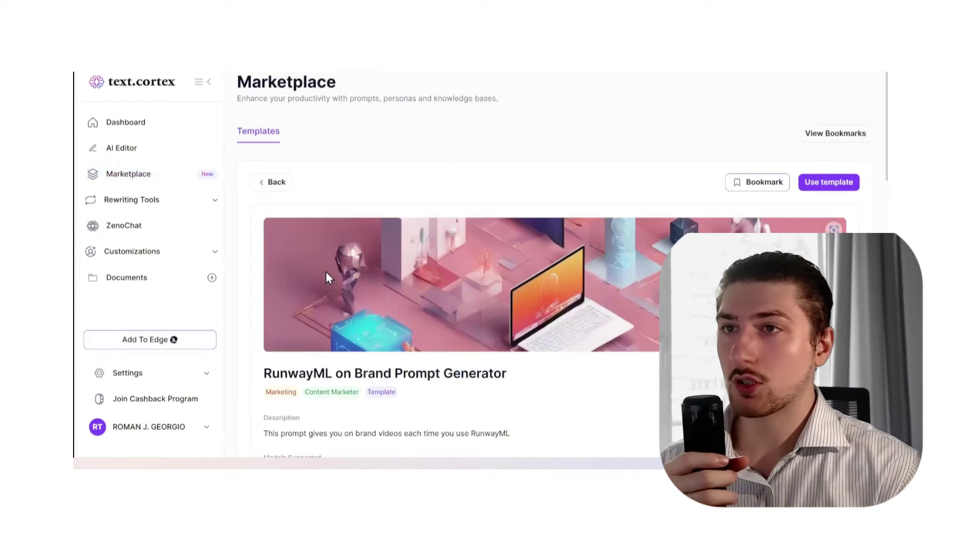
left_click(764, 182)
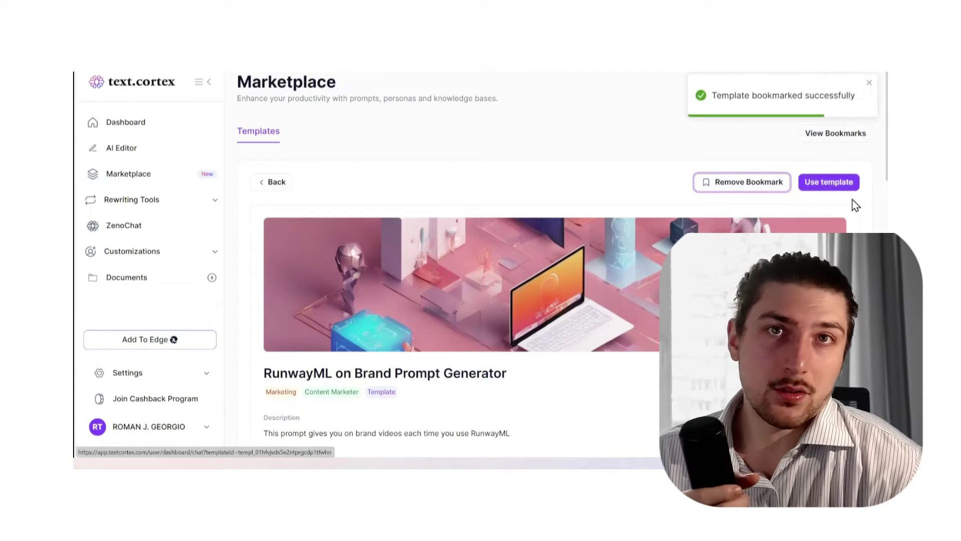
left_click(818, 183)
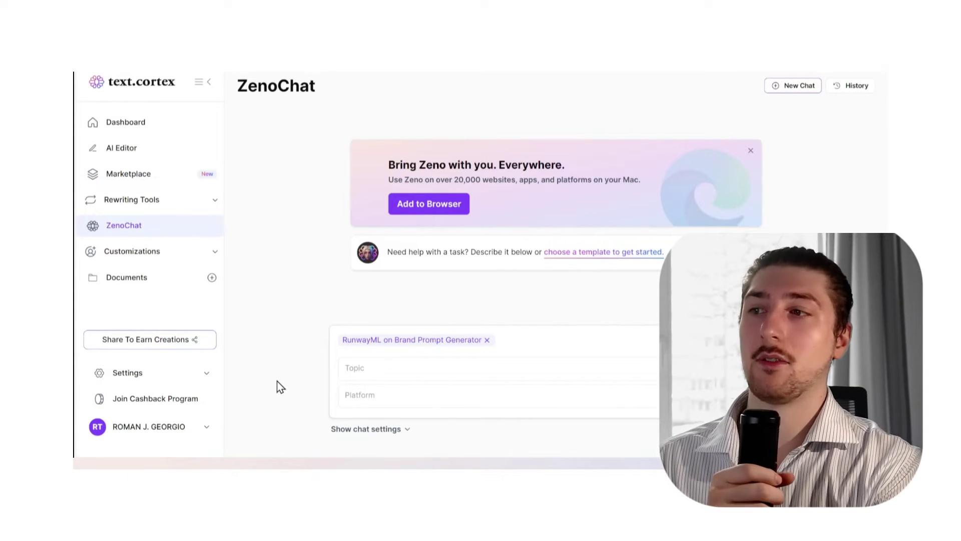
- Select Brand idv3 as the knowledge base in the chat settings
left_click(366, 428)
left_click(613, 407)
left_click(639, 447)
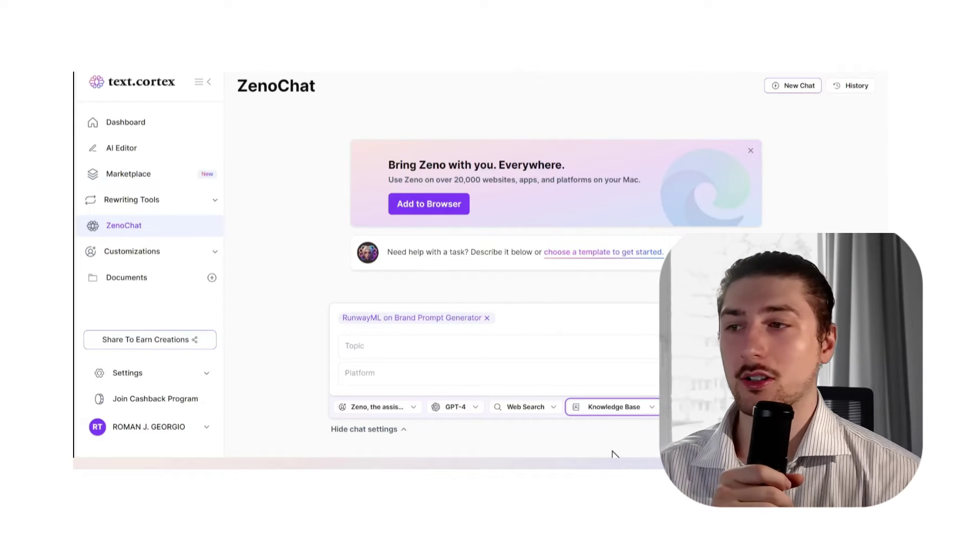
left_click(596, 409)
left_click(625, 308)
left_click(442, 344)
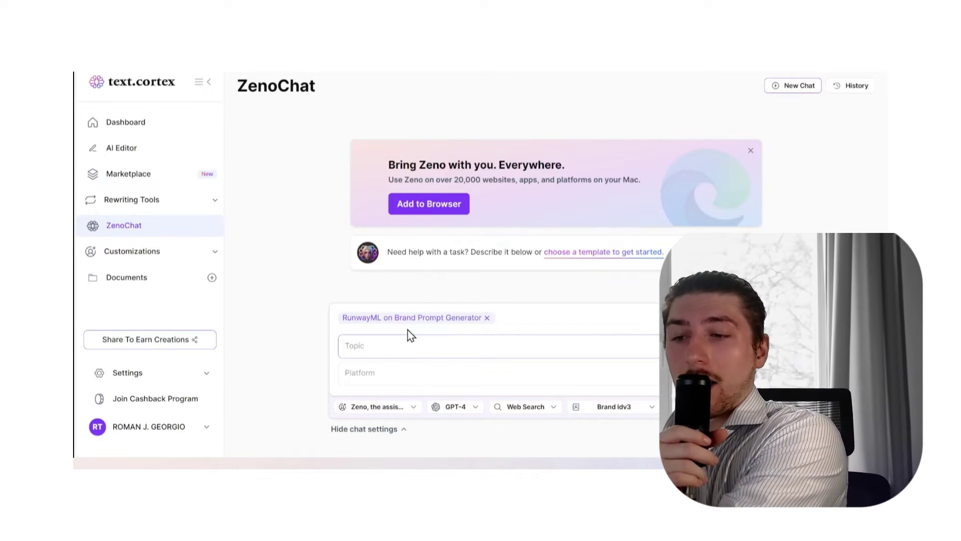
- Submit Topic 'Money' and Platform 'Tiktok' to generate the on-brand prompt
type("Money")
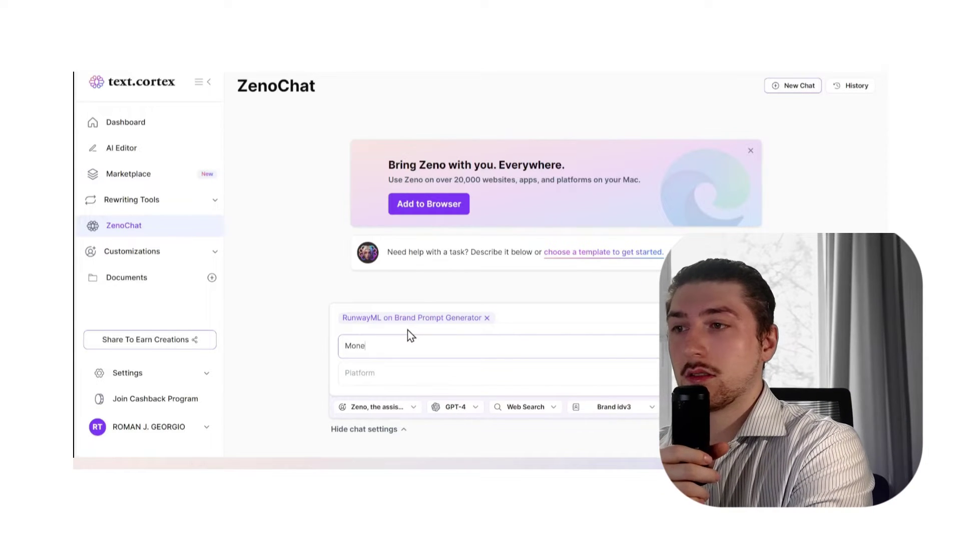
left_click(406, 371)
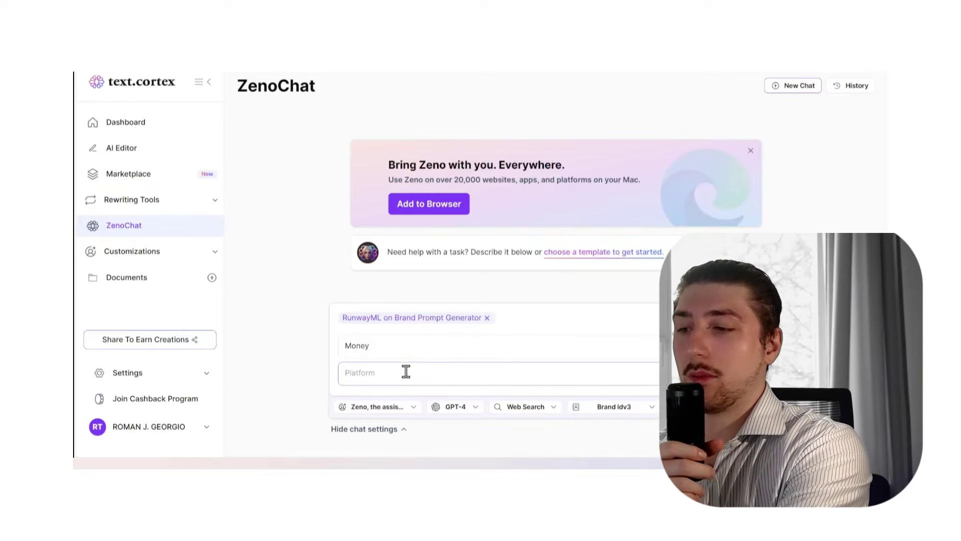
type("Tikto")
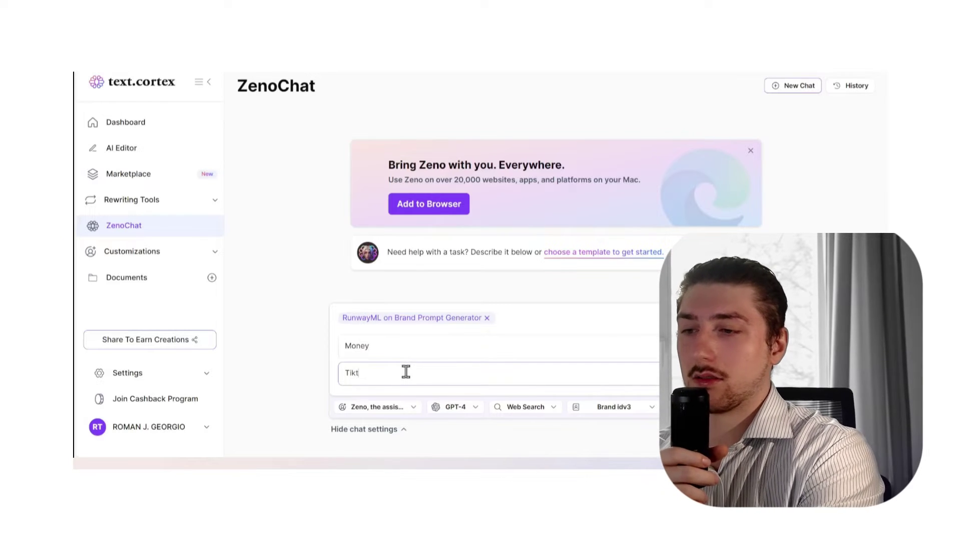
type("k")
key("Return")
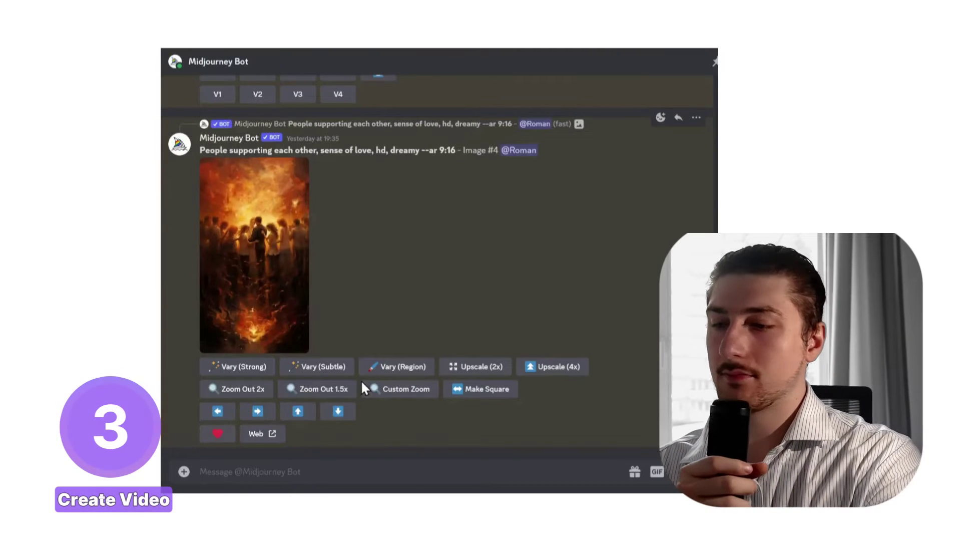
- Run /imagine in Midjourney with the pasted money prompt
type("/")
left_click(333, 269)
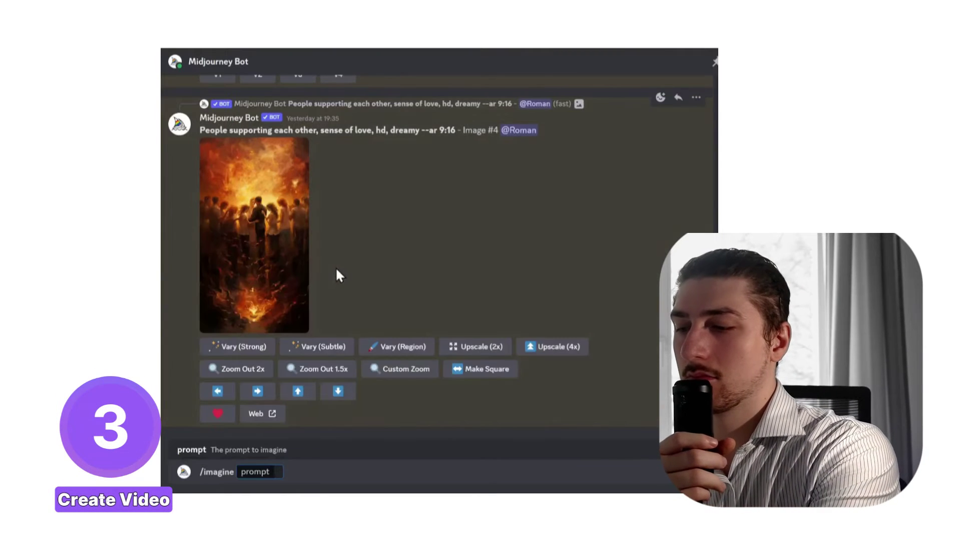
type("Flat illustration of hands exchanging cash, coins, and credit card transactions in a scenery filled with pink and purple gradients --ar 9:16")
key("Return")
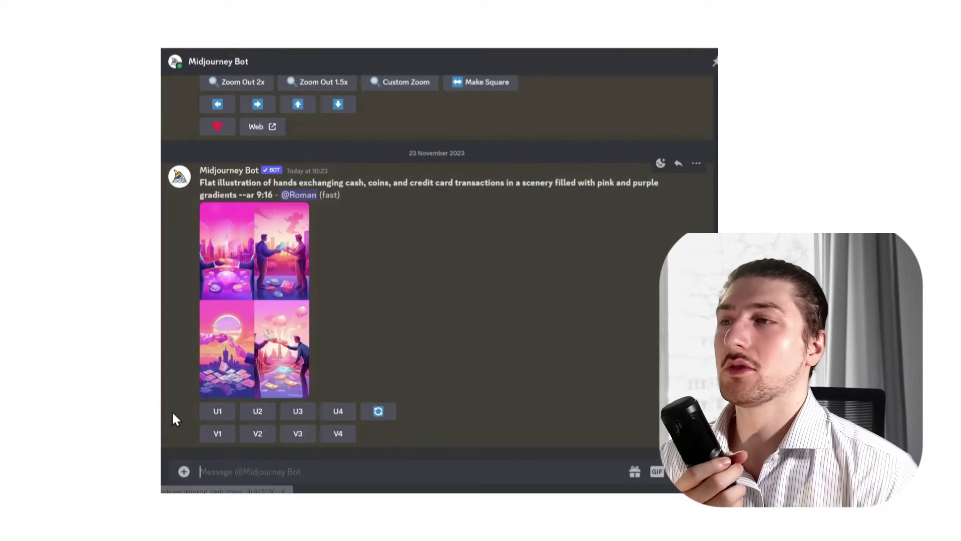
- Inspect the four-image grid and upscale the third image (U3)
left_click(225, 293)
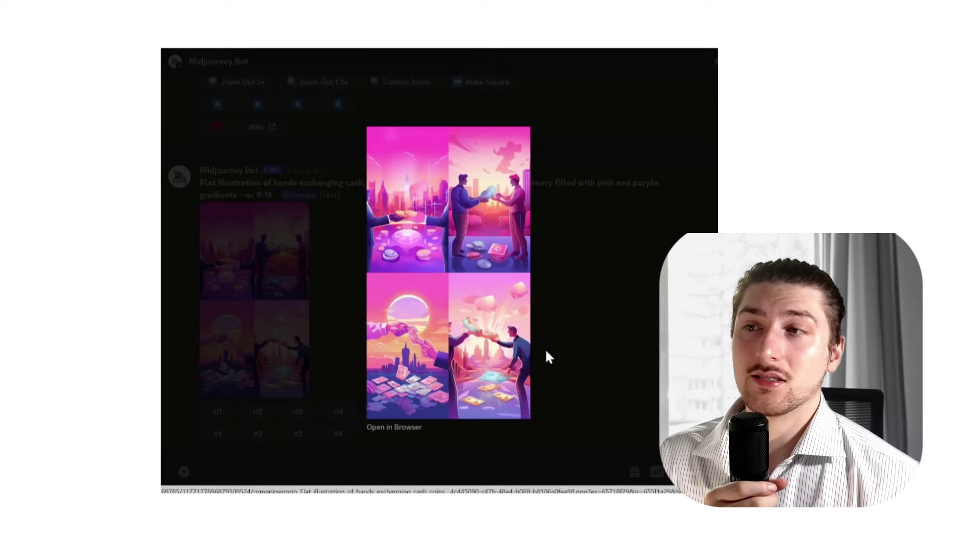
left_click(627, 331)
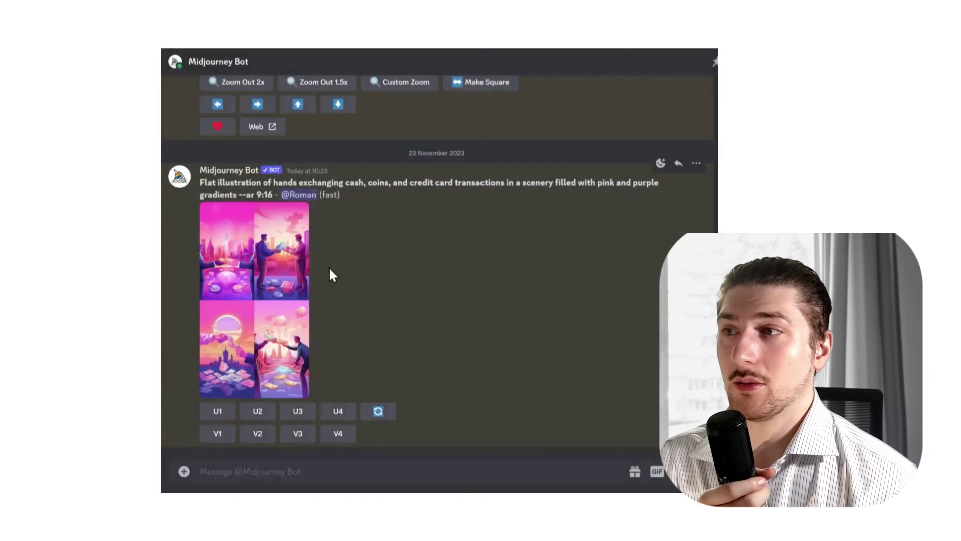
left_click(279, 294)
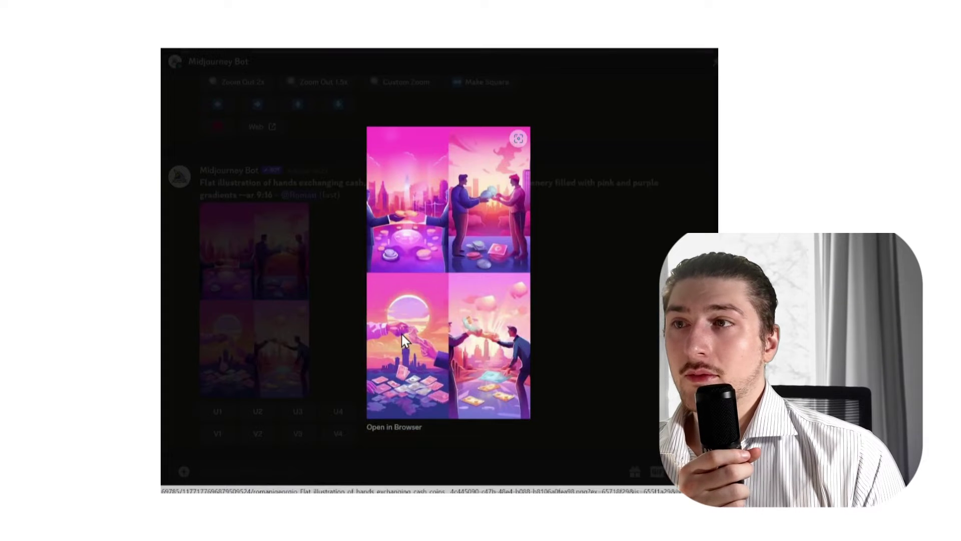
left_click(301, 340)
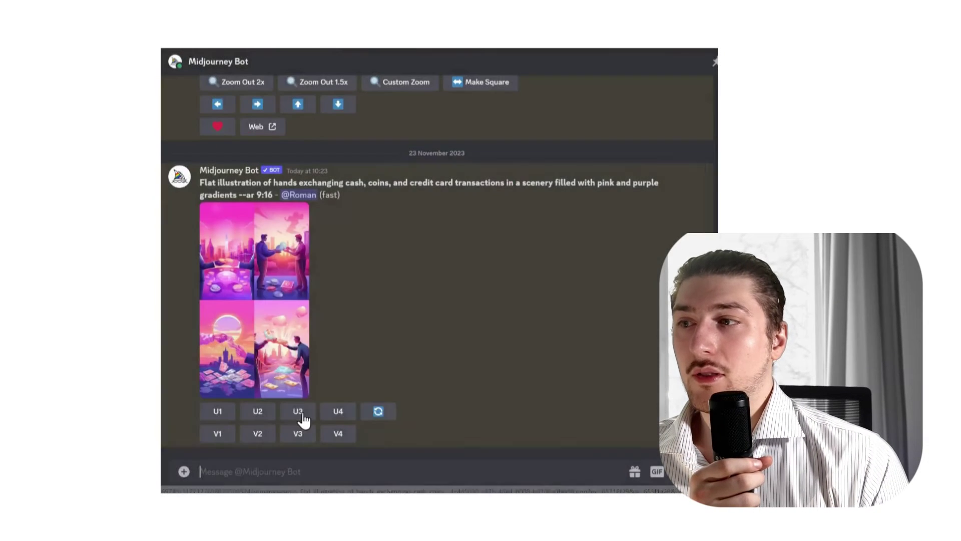
left_click(297, 411)
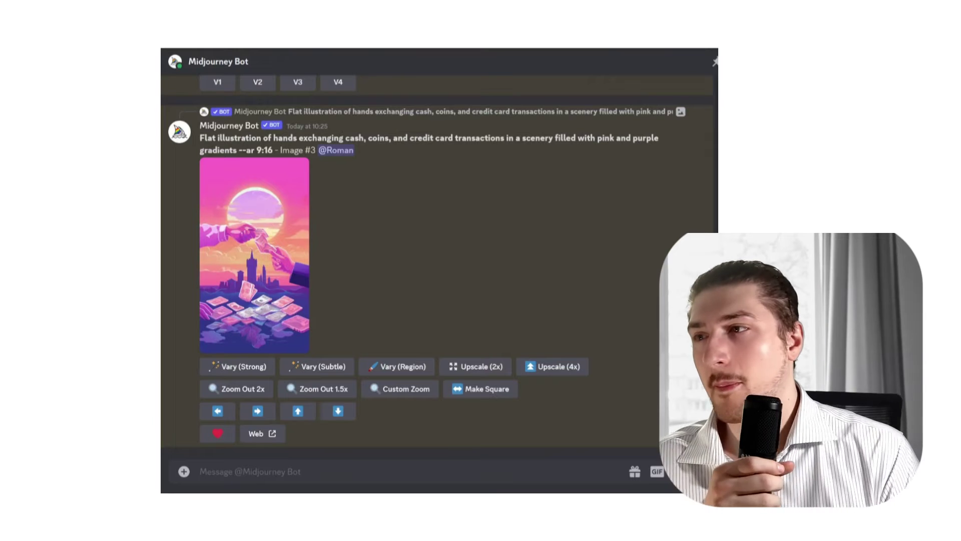
- Open the upscaled image full size in the browser and save it to the computer
left_click(279, 236)
left_click(405, 428)
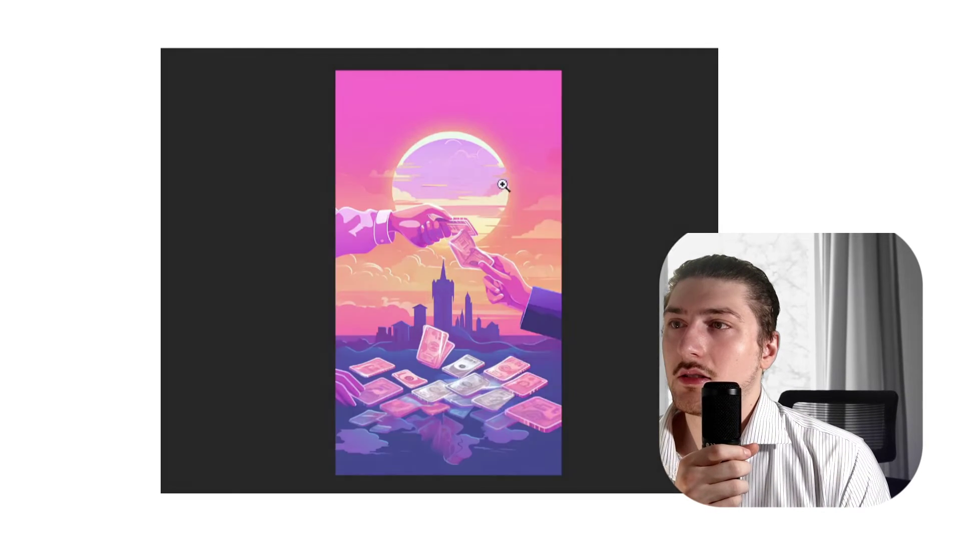
right_click(503, 184)
left_click(530, 211)
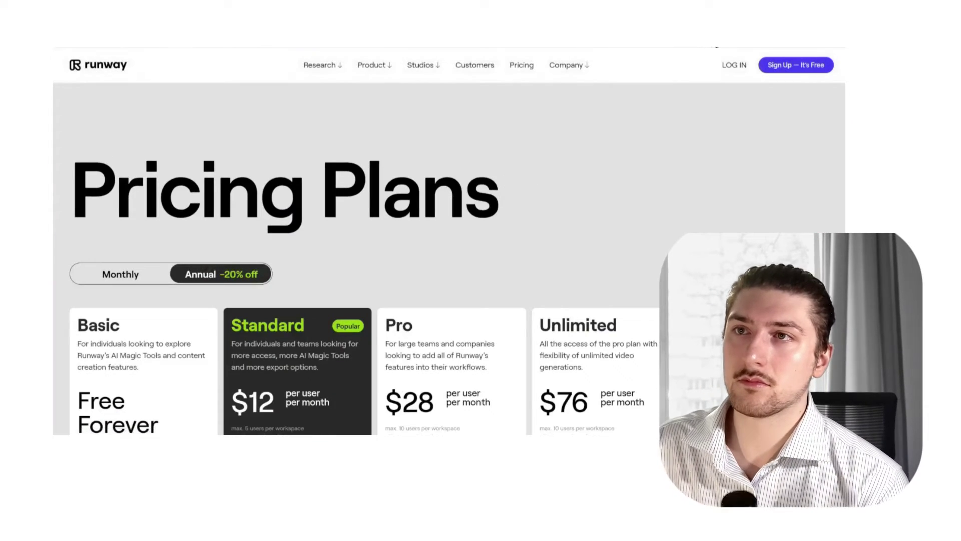
- Log in to Runway and open the Gen-2 Text/Image to Video tool from the dashboard
left_click(734, 66)
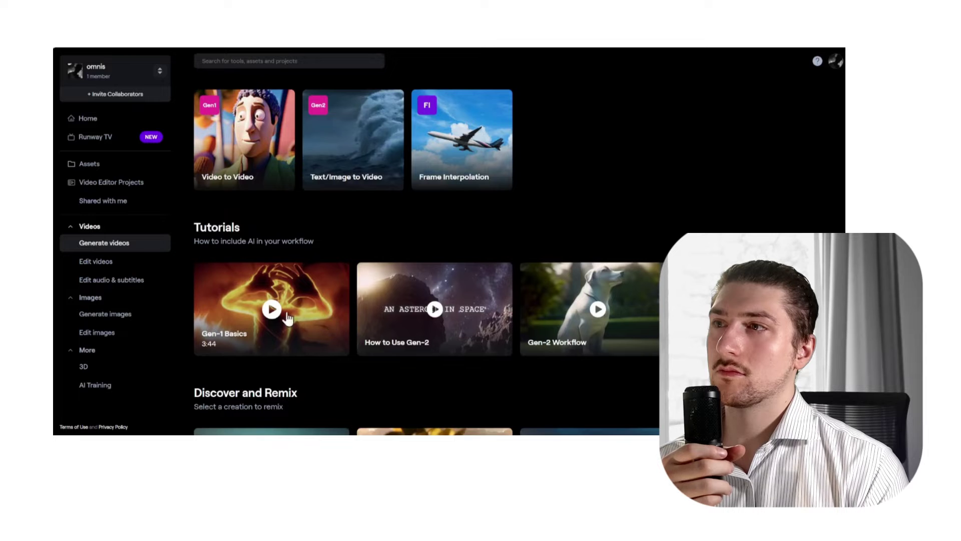
left_click(350, 142)
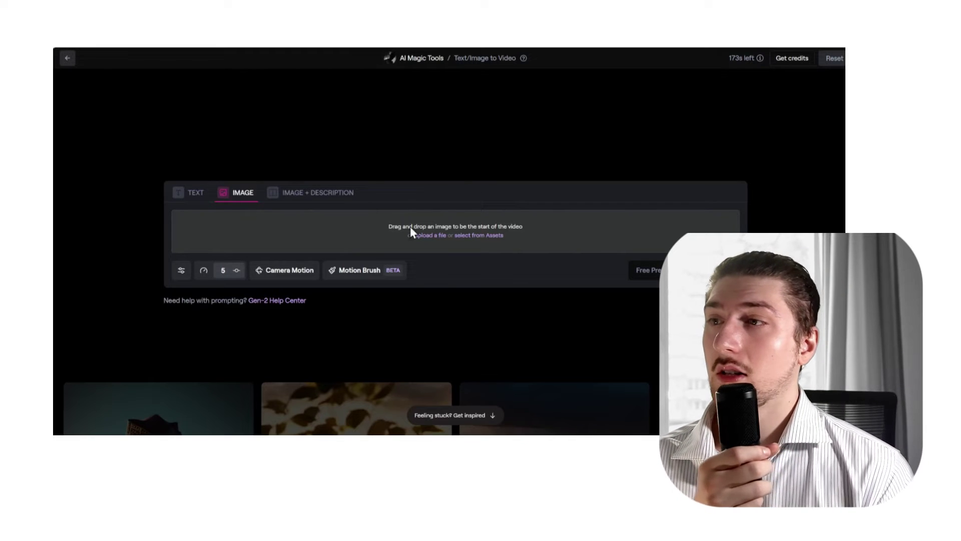
- Upload the saved money illustration as the starting image and set General Motion to 9
left_click(433, 235)
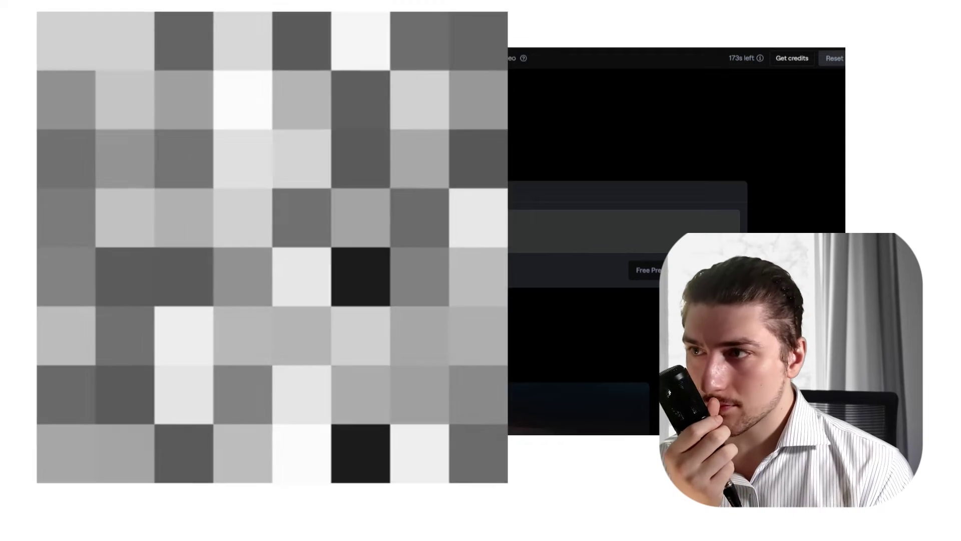
double_click(419, 200)
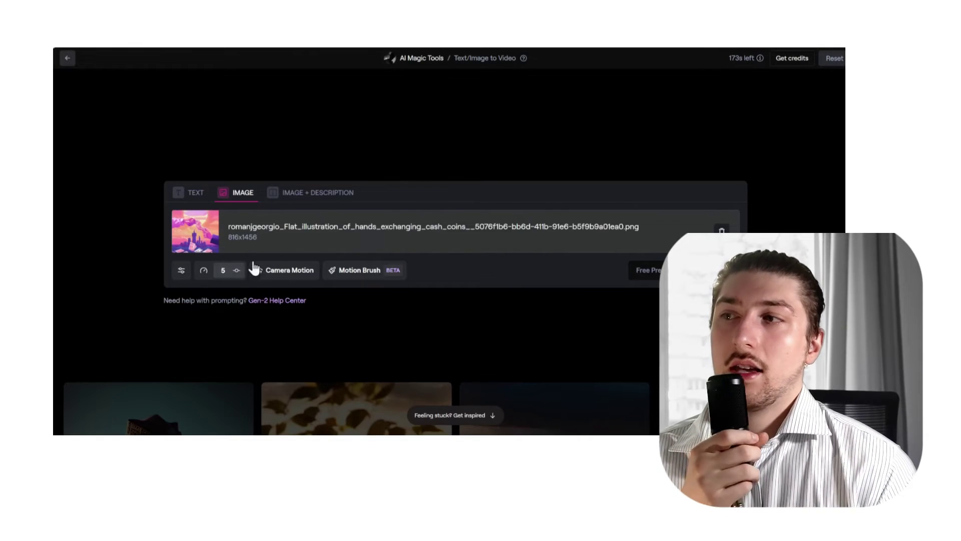
left_click(205, 273)
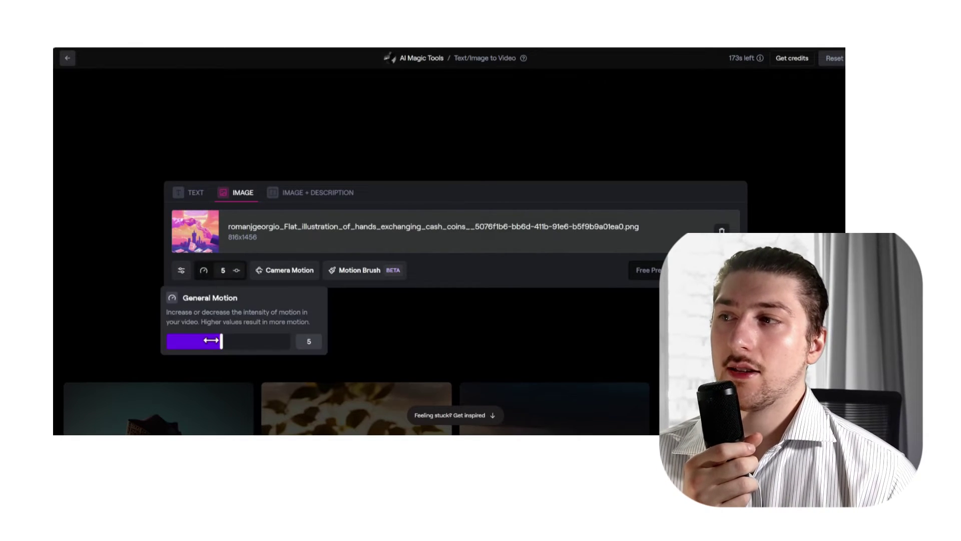
left_click_drag(221, 340, 282, 339)
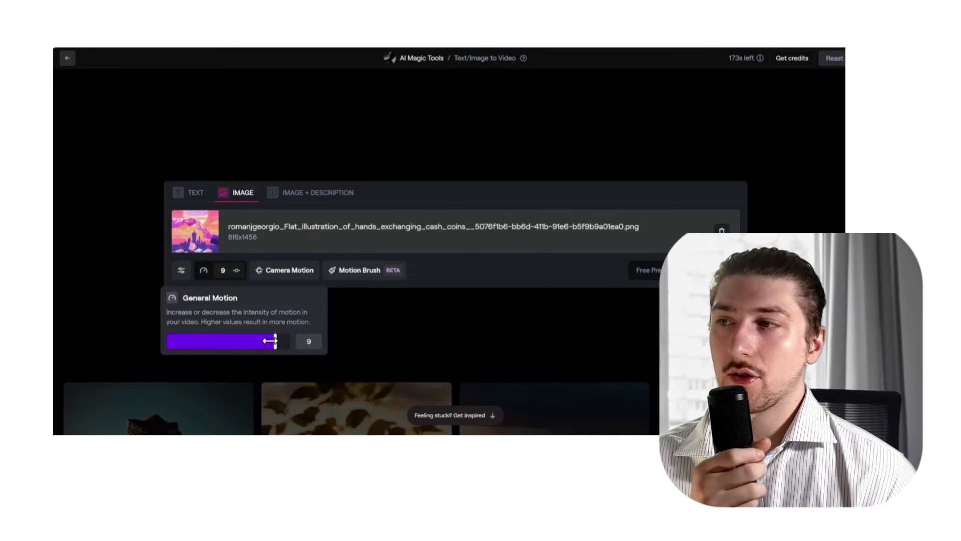
- Add a zoom-in camera motion with slightly higher speed and save it
left_click(293, 274)
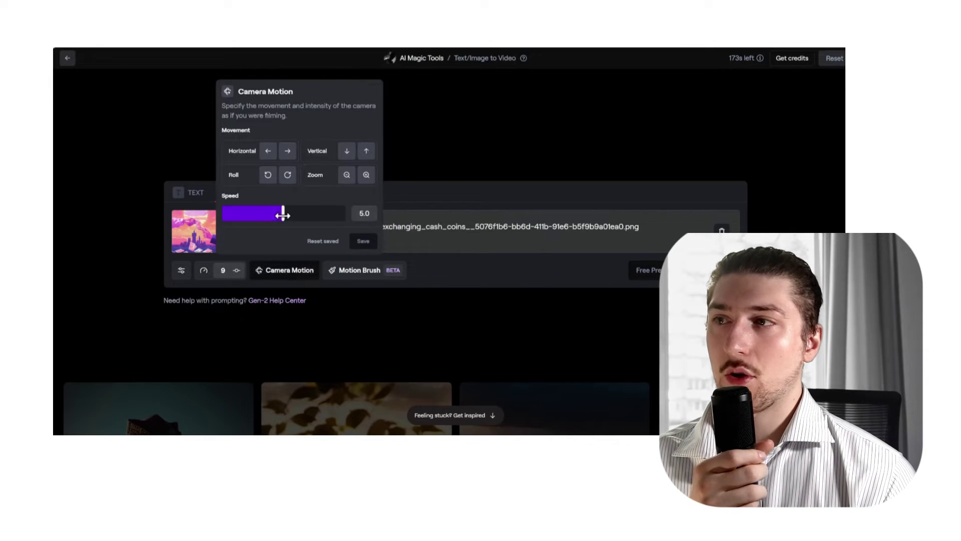
left_click(366, 175)
left_click_drag(282, 213, 297, 215)
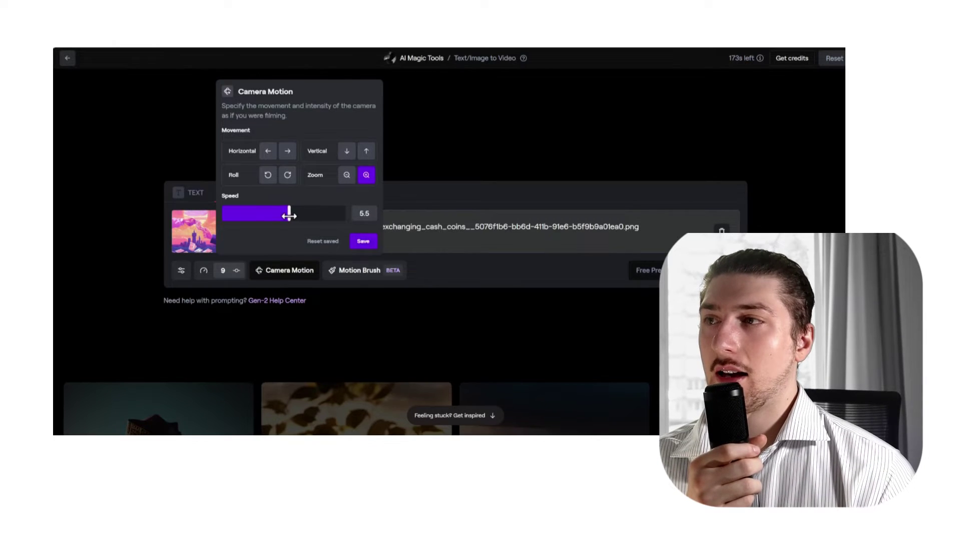
left_click(363, 241)
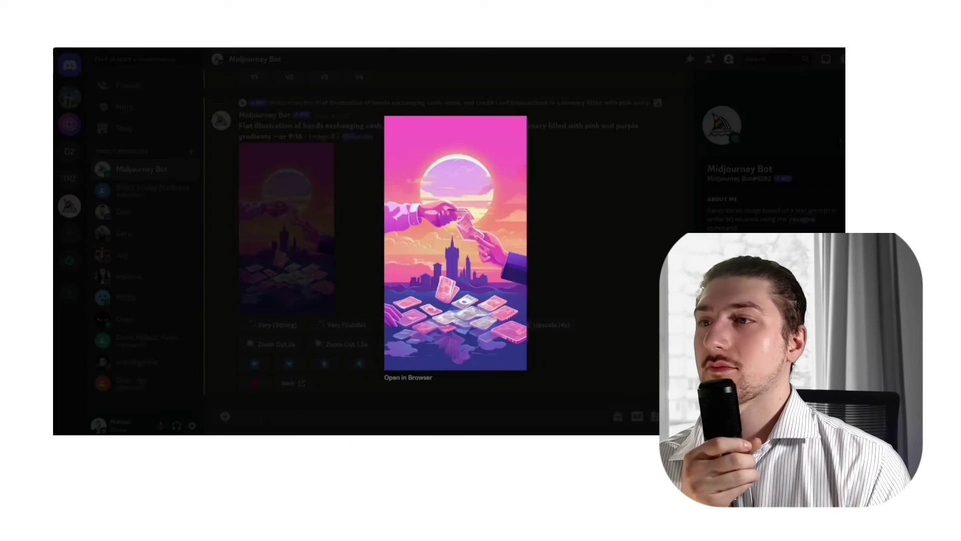
- Request an on-brand prompt in ZenoChat with Topic 'cats' and Platform 'youtube'
left_click(415, 356)
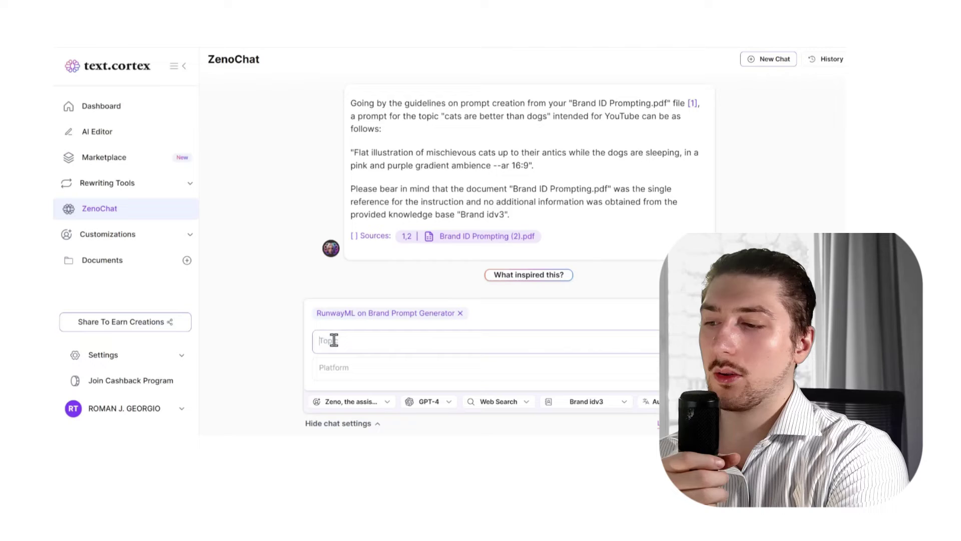
type("cats")
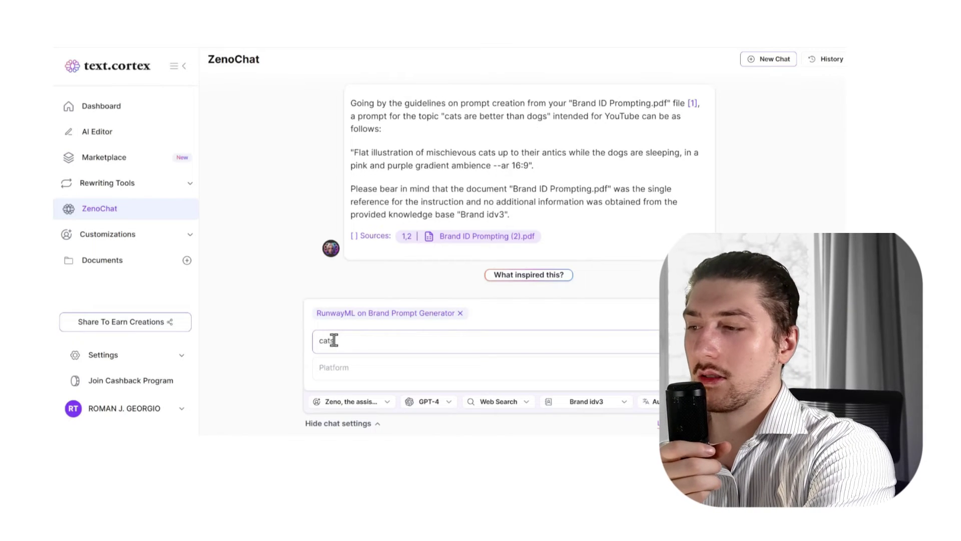
key("Tab")
type("y")
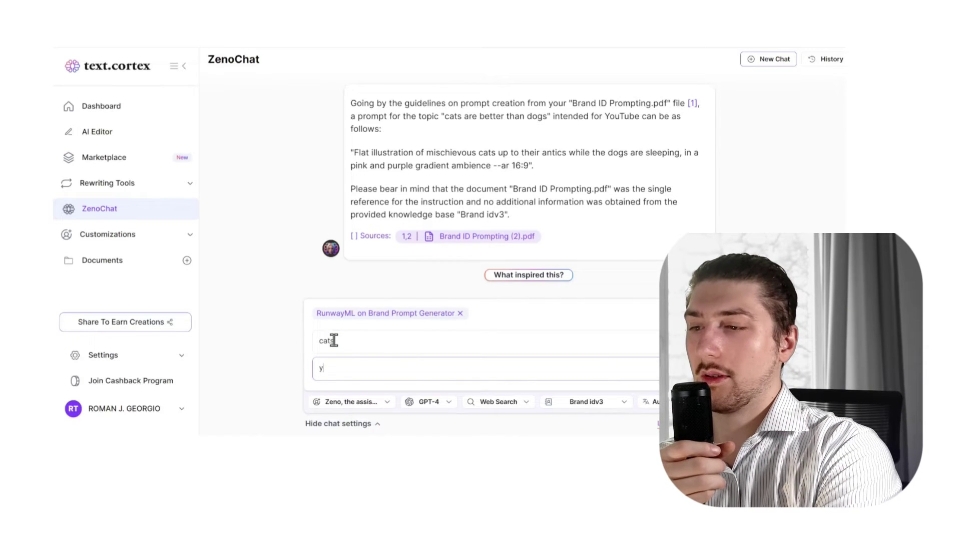
type("outube")
key("Return")
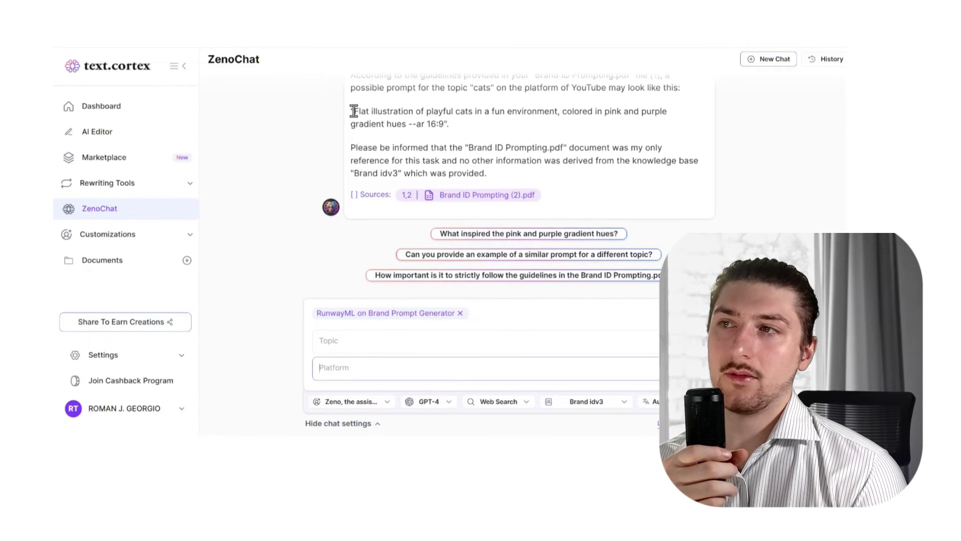
- Copy the generated cats flat-illustration prompt ending '--ar 16:9'
left_click_drag(353, 111, 425, 120)
right_click(442, 124)
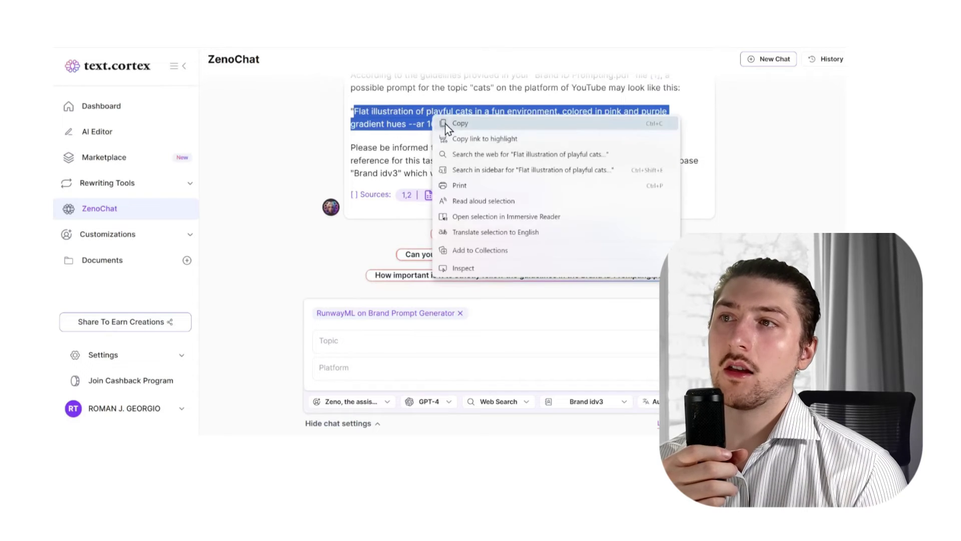
left_click(447, 123)
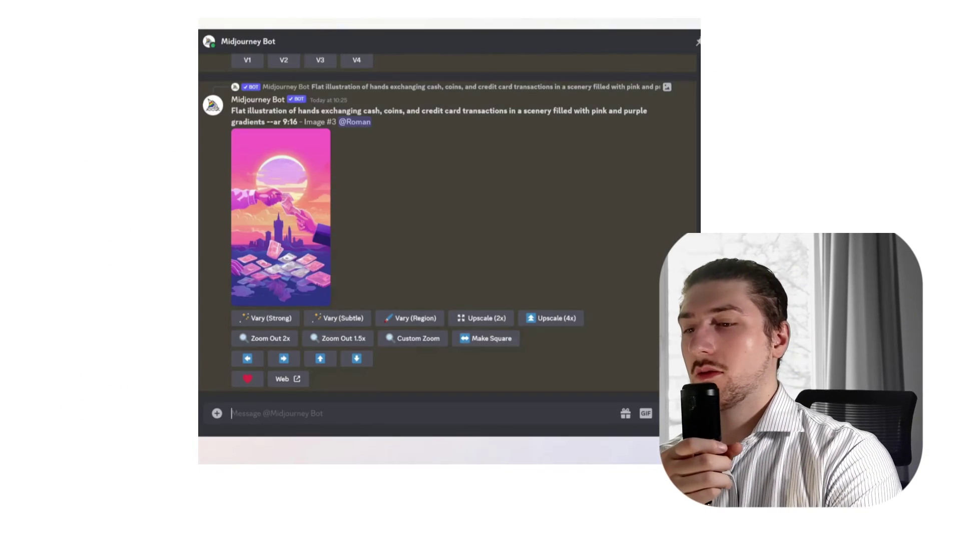
- Run Midjourney's /imagine command with the pasted cats prompt
type("/")
key("Return")
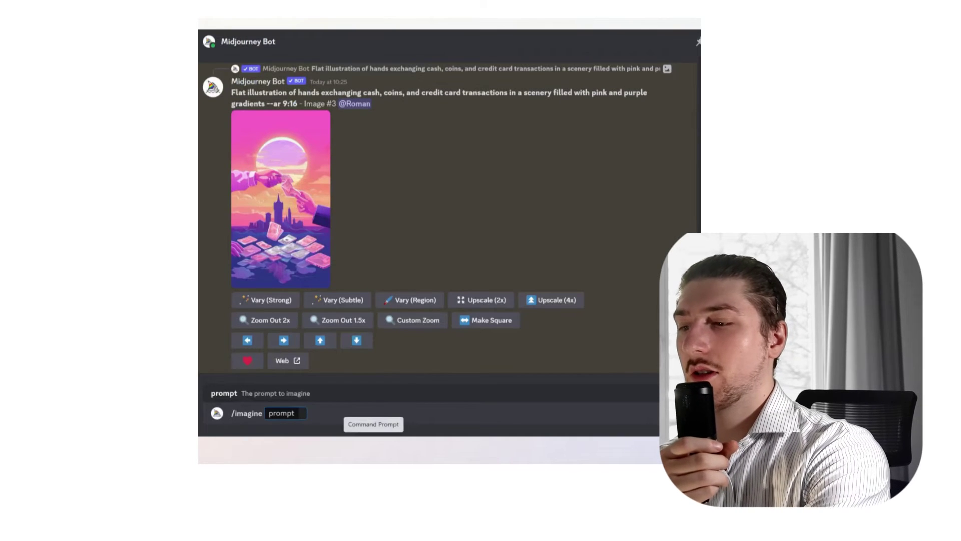
key("ctrl+v")
key("Return")
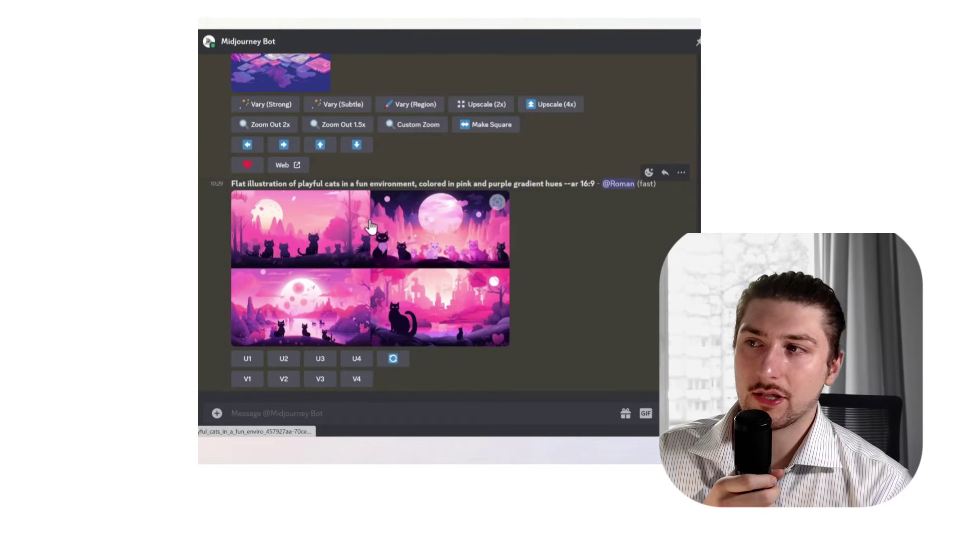
- Upscale the third cats image (U3) and save the full-size picture to the computer
left_click(321, 361)
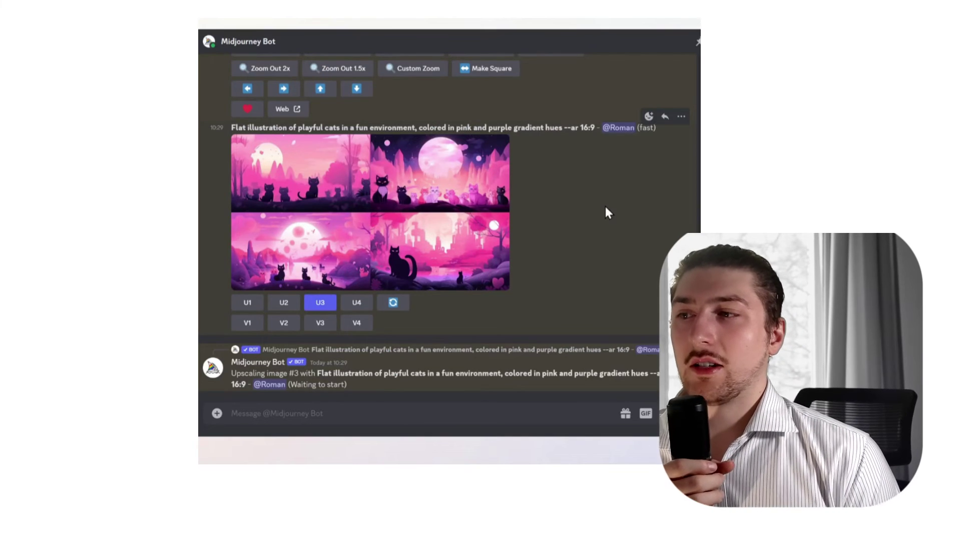
left_click(407, 194)
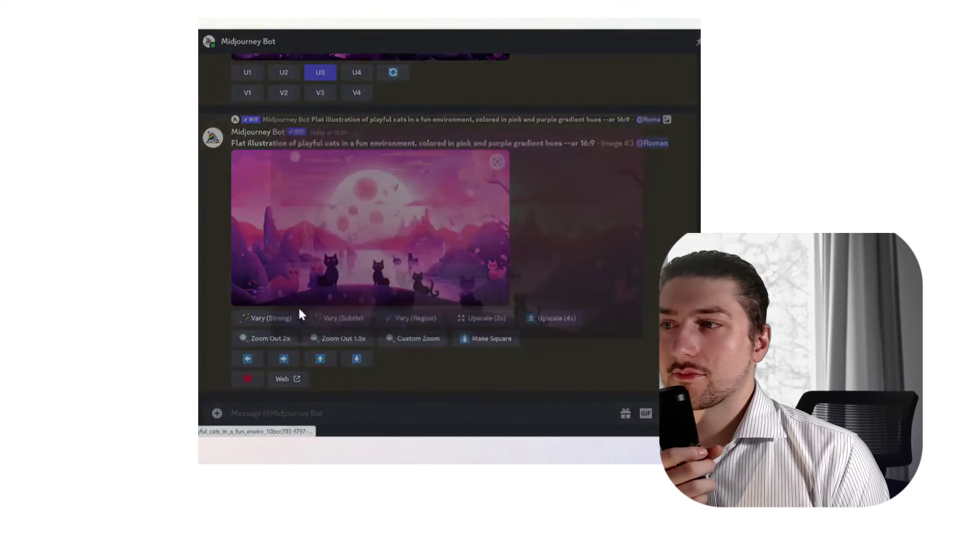
left_click(236, 376)
right_click(452, 167)
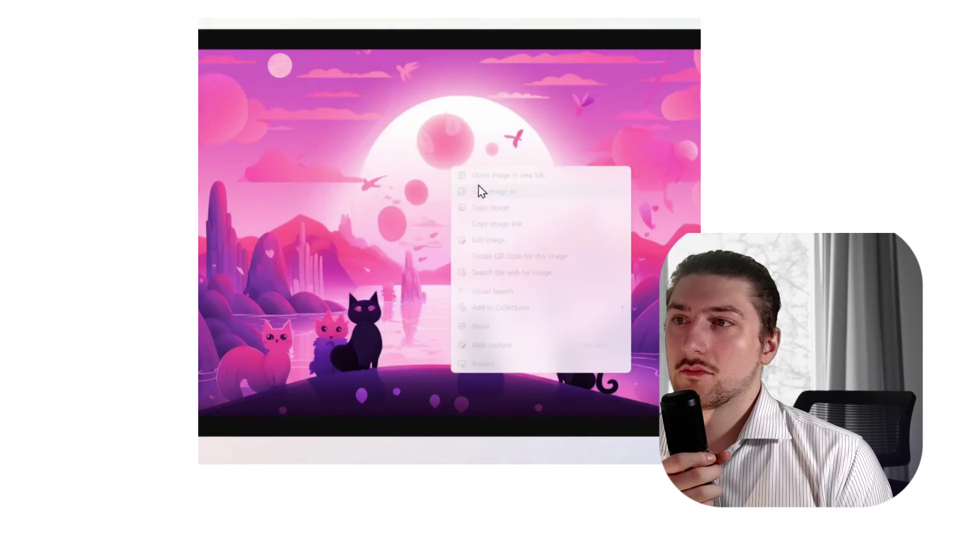
left_click(487, 196)
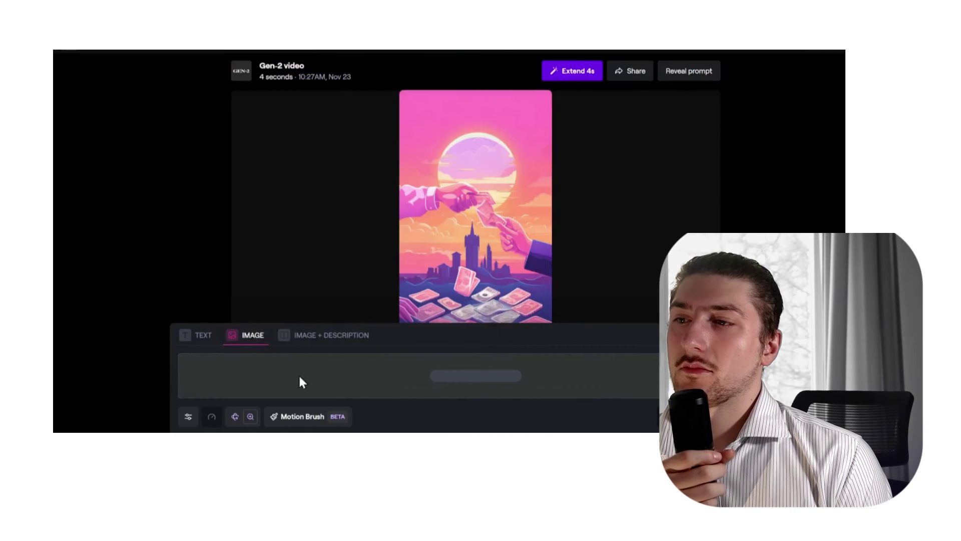
- Scroll down to the finished 4-second money-exchange video and play it
scroll(404, 294, "down", 1)
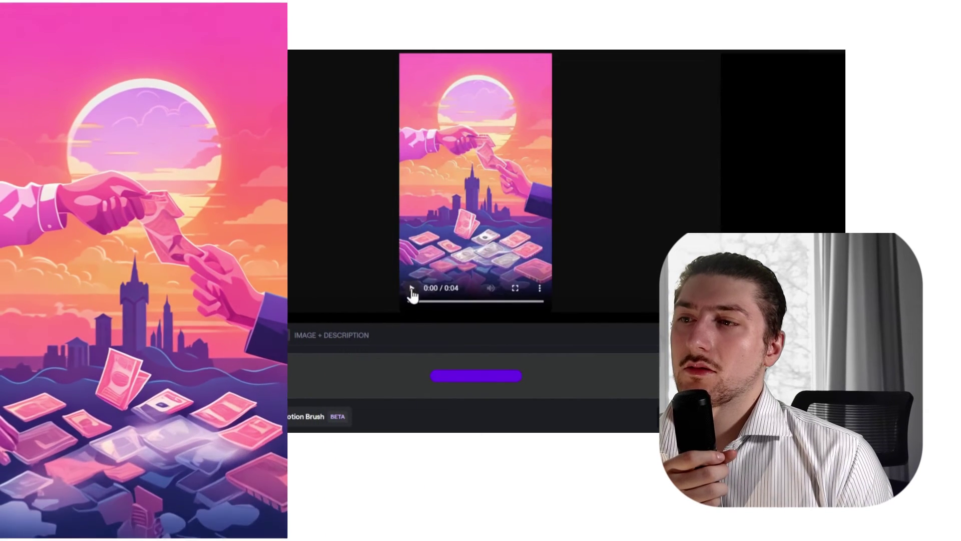
left_click(411, 287)
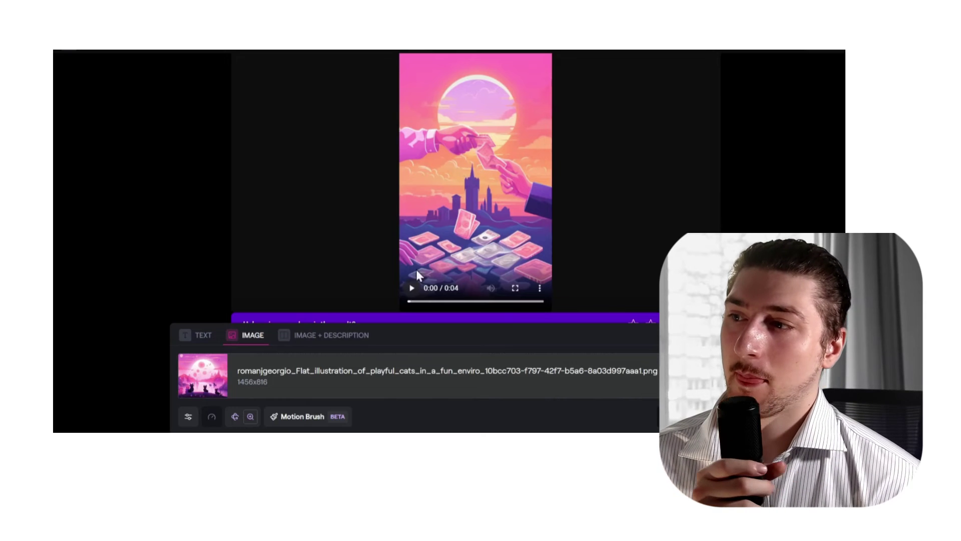
- Paint Motion Brush areas over the lower-left, middle and right cats
left_click(320, 416)
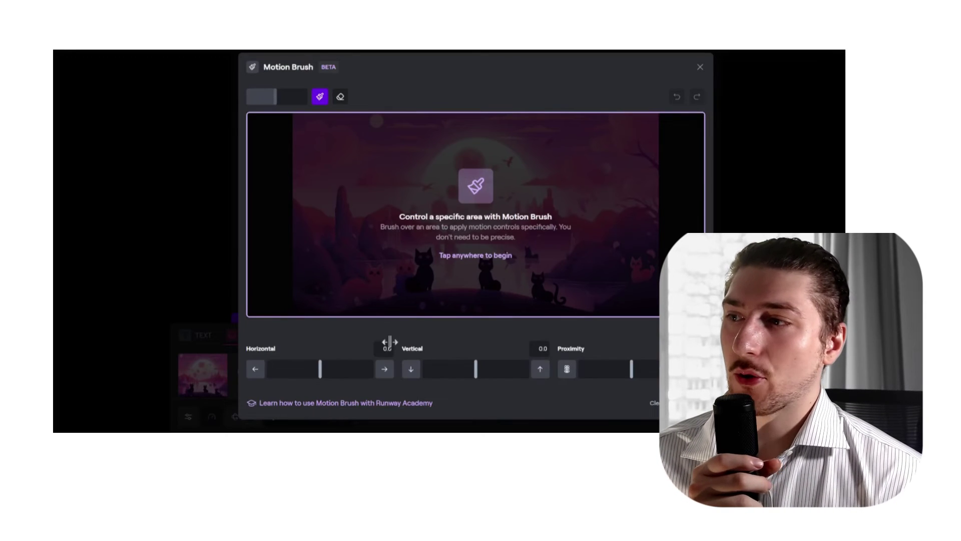
left_click(446, 214)
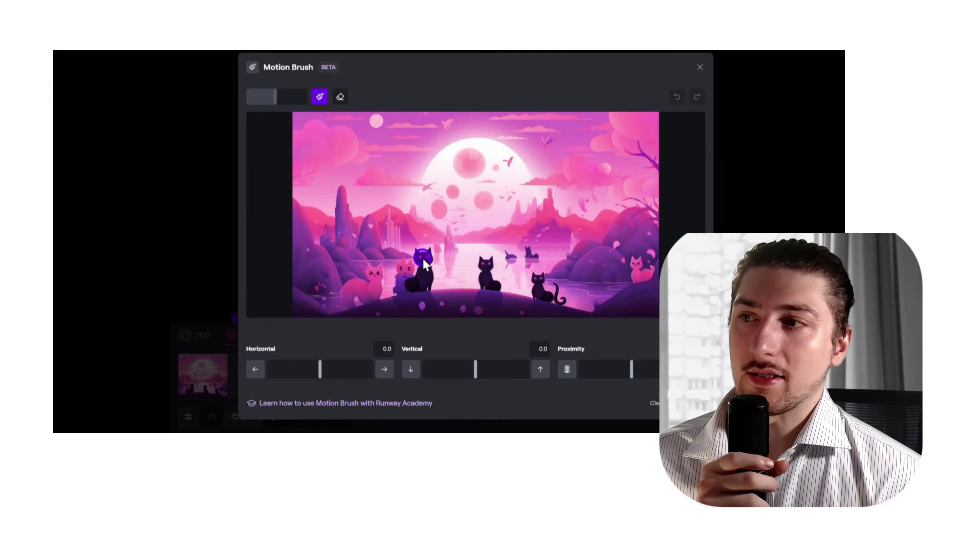
left_click_drag(411, 281, 394, 270)
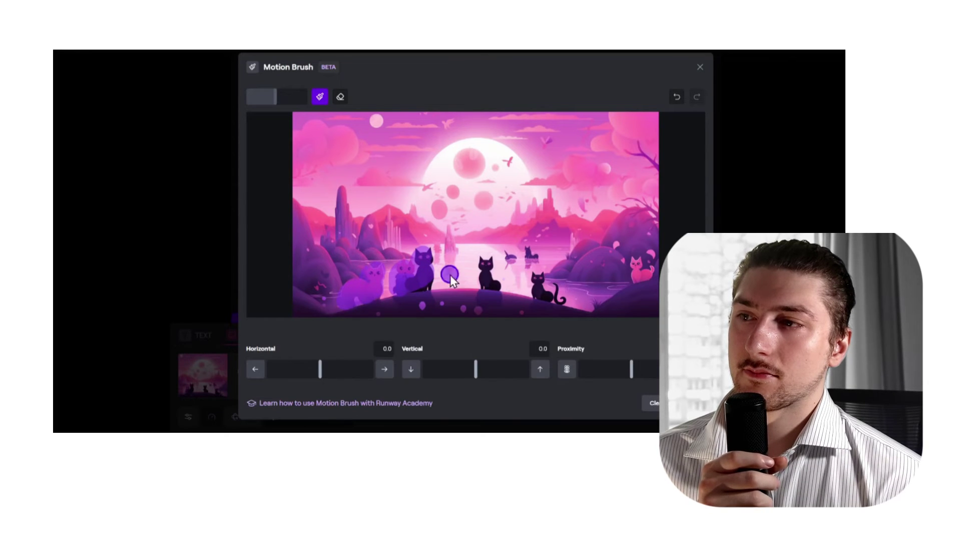
mouse_move(489, 269)
left_mouse_down()
mouse_move(494, 282)
mouse_move(541, 292)
left_mouse_up()
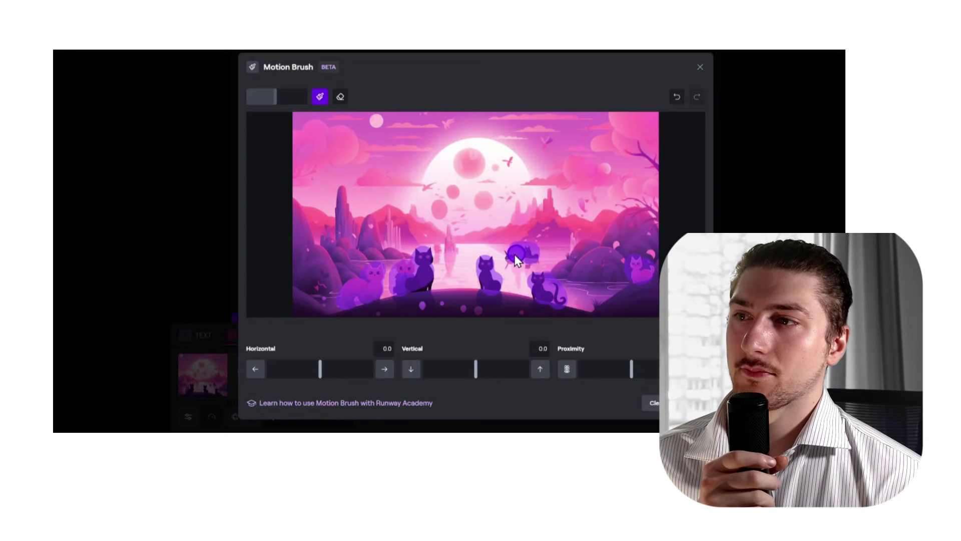
- Brush over the birds near the moon, at top right, top left and left of the moon
left_click_drag(502, 170, 511, 159)
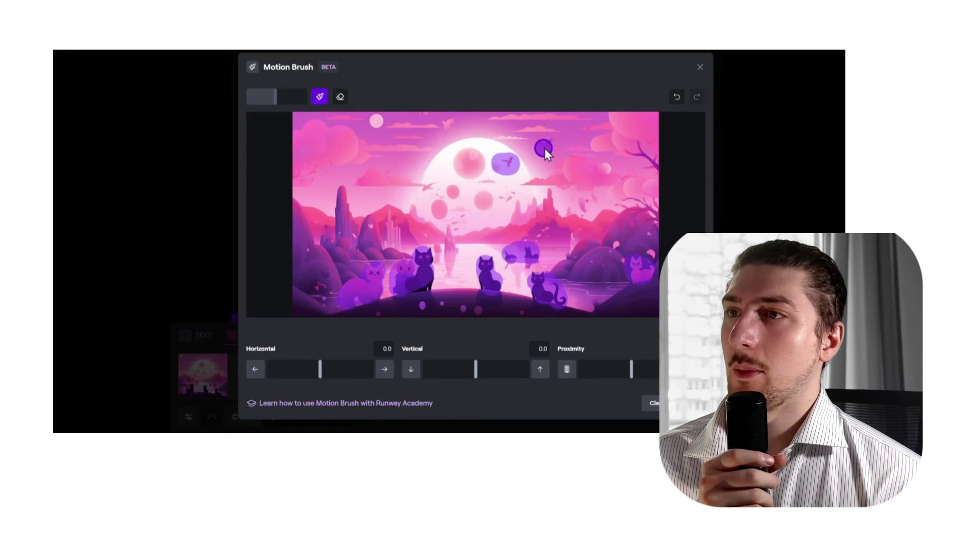
left_click(543, 142)
mouse_move(453, 128)
left_mouse_down()
mouse_move(443, 125)
mouse_move(454, 130)
left_mouse_up()
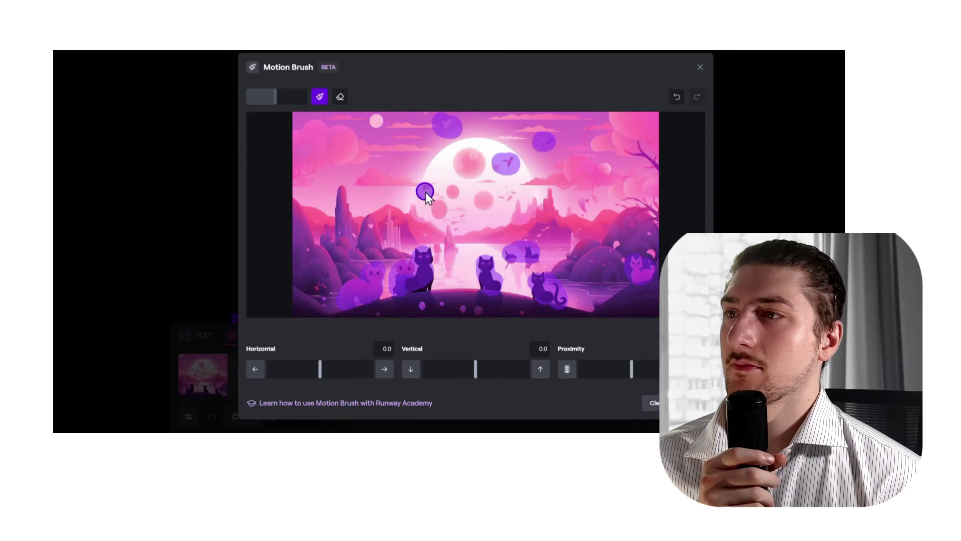
left_click_drag(423, 195, 409, 212)
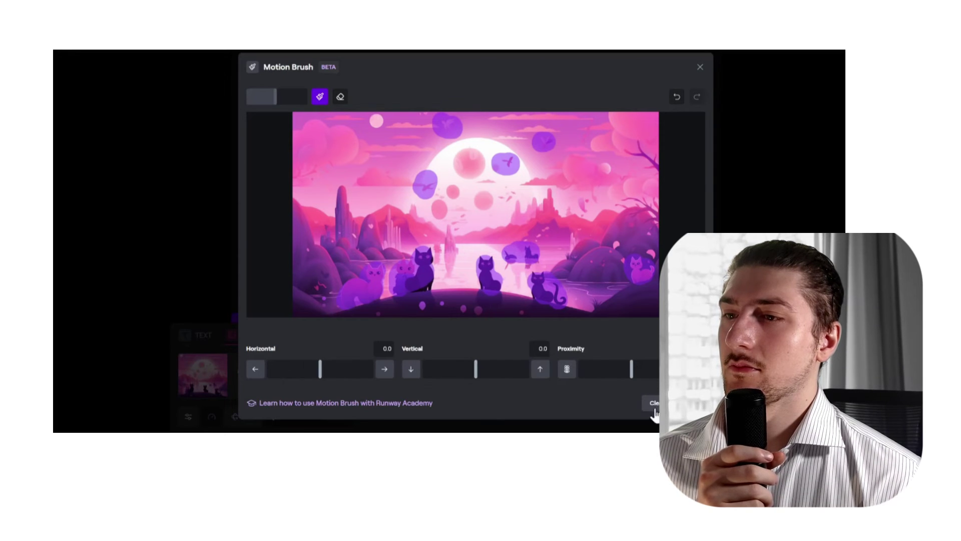
- Enlarge the brush, set Horizontal motion to 2.5, raise Proximity, and repaint the middle cat
left_click_drag(276, 97, 299, 97)
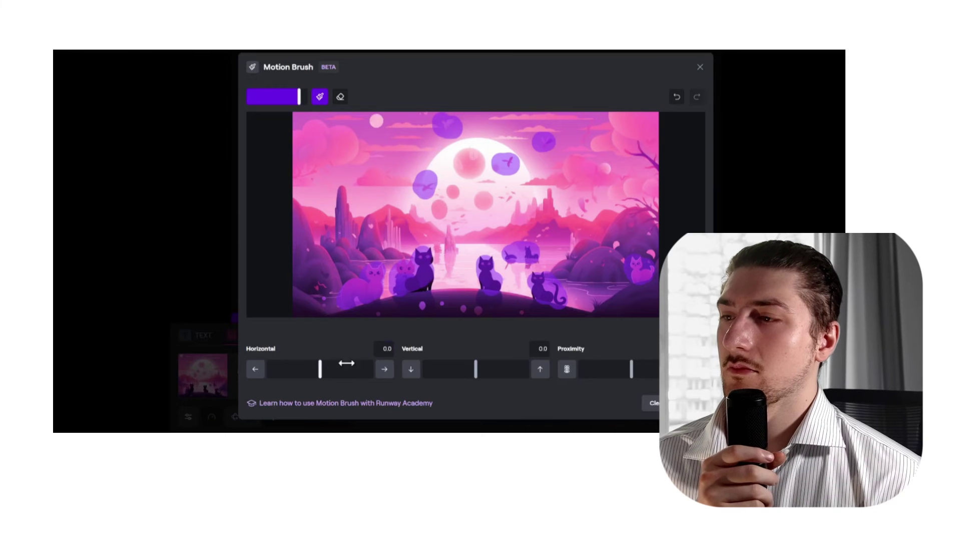
left_click_drag(322, 370, 320, 370)
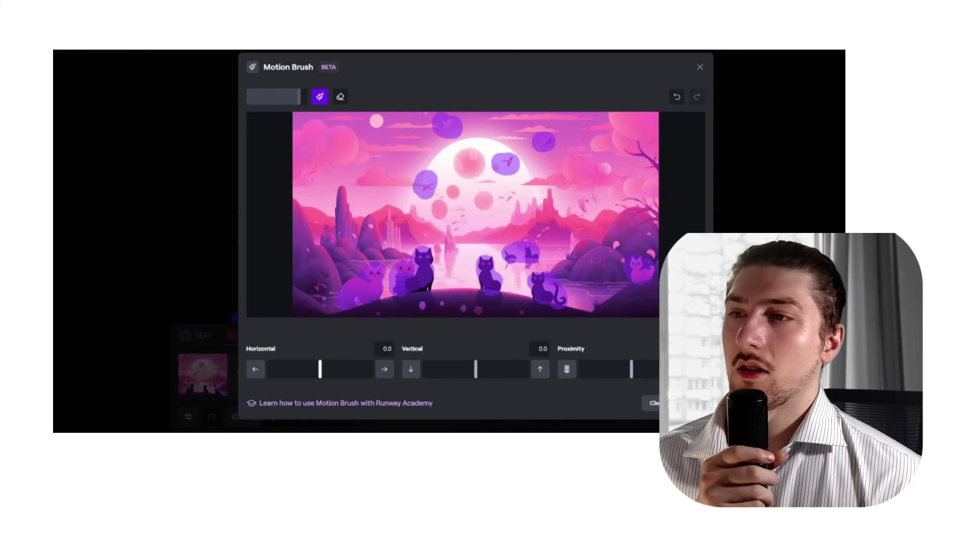
left_click_drag(631, 369, 663, 369)
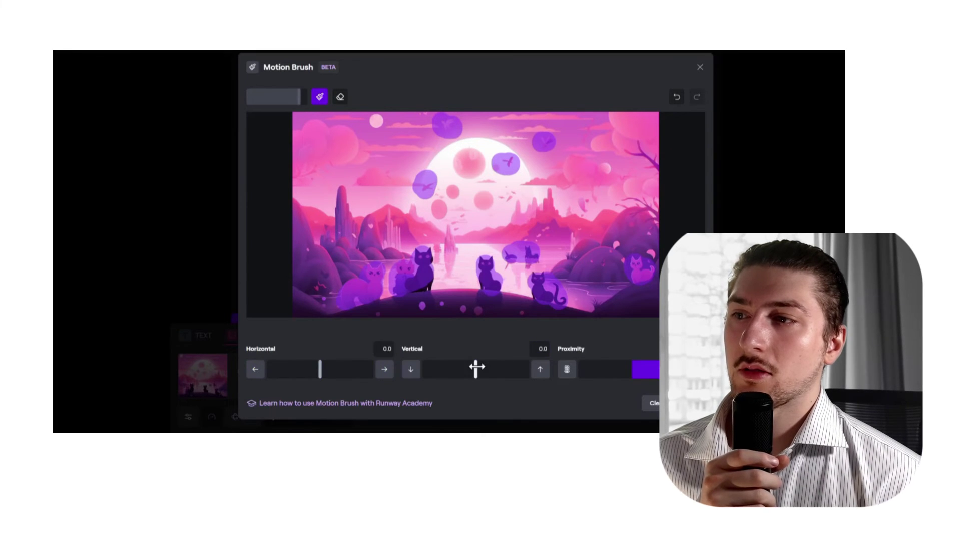
left_click_drag(320, 369, 332, 369)
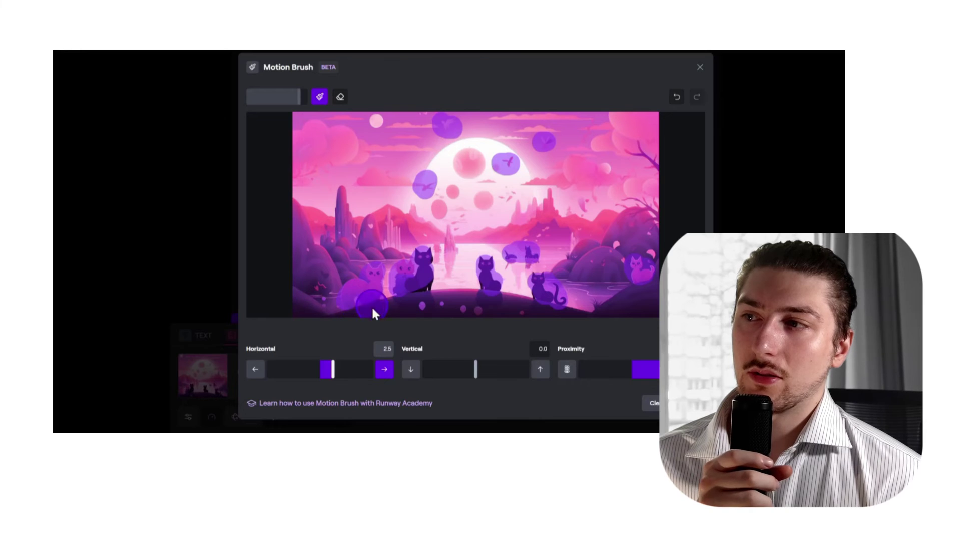
mouse_move(373, 309)
left_mouse_down()
mouse_move(437, 283)
mouse_move(413, 261)
left_mouse_up()
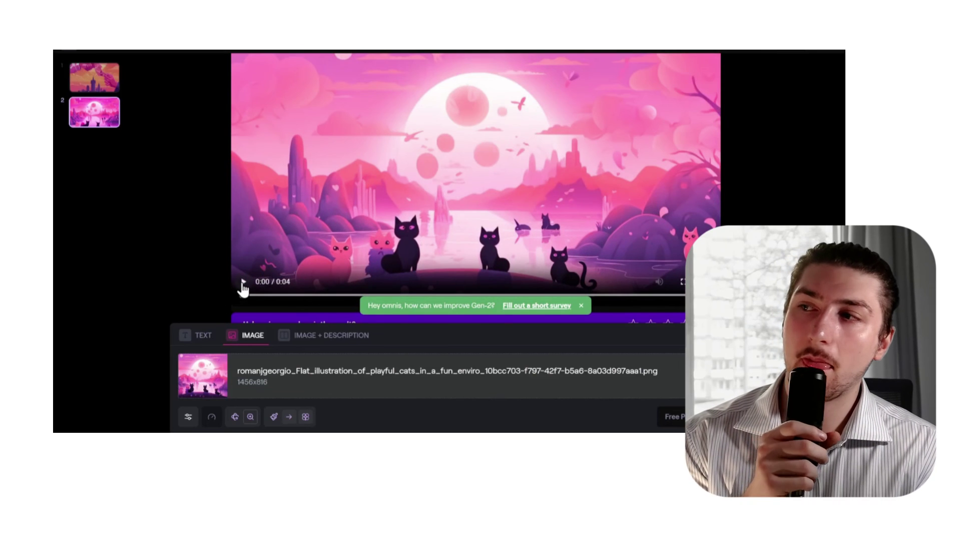
- Play the new 4-second animated cats video
left_click(243, 282)
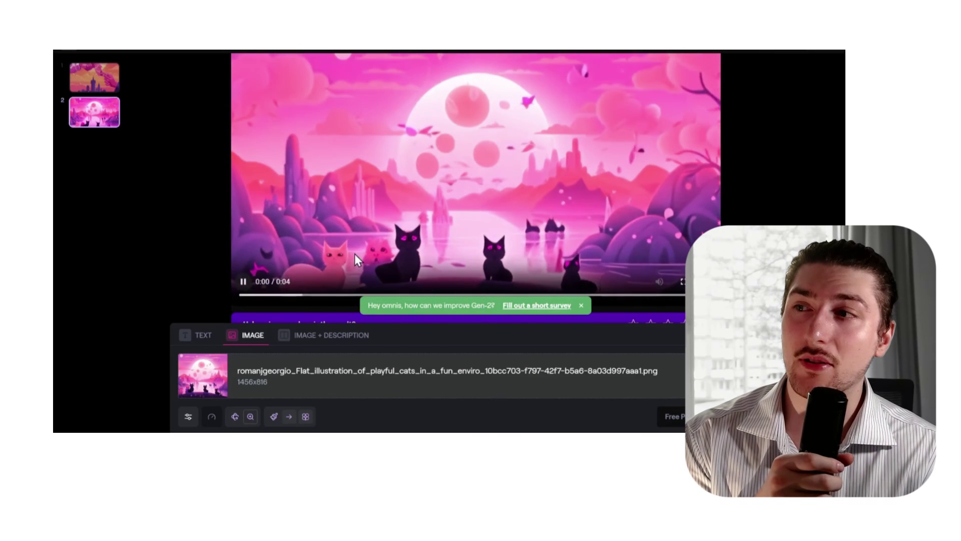